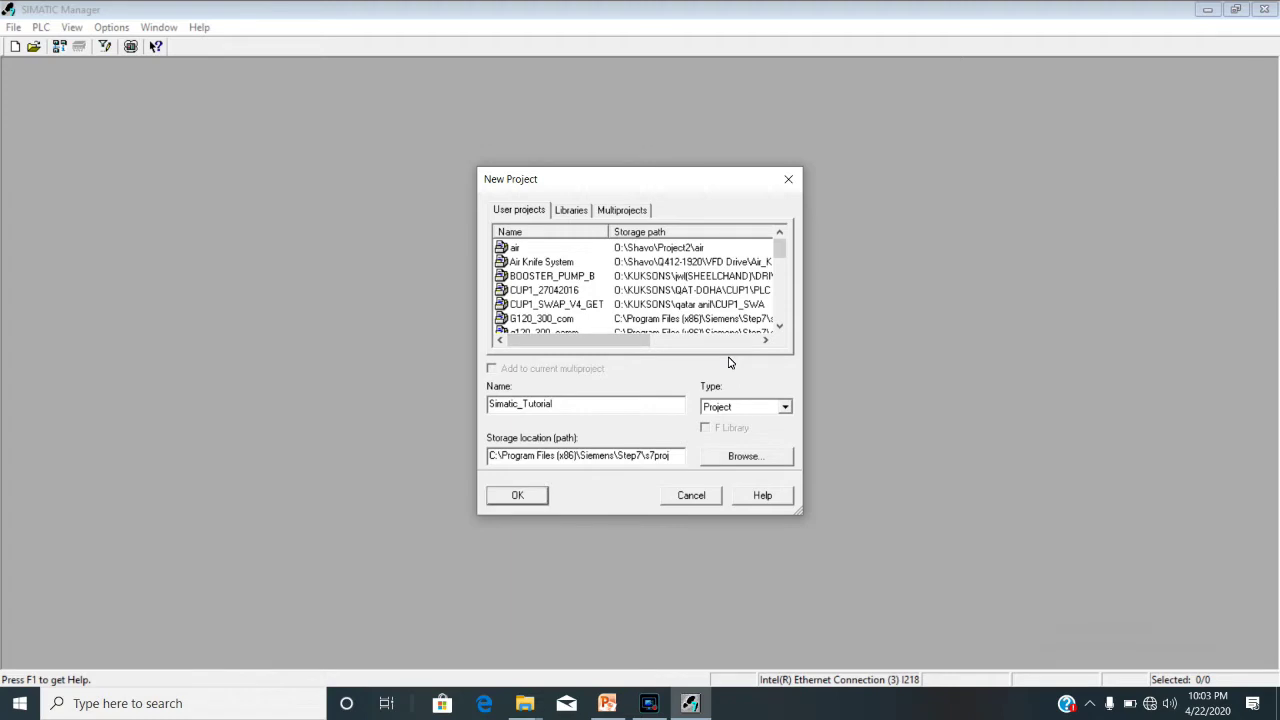
Step: Create the project Simatic_Tutorial in the storage location C:\Program Files (x86)\Siemens\Step7\s7proj
key(Return)
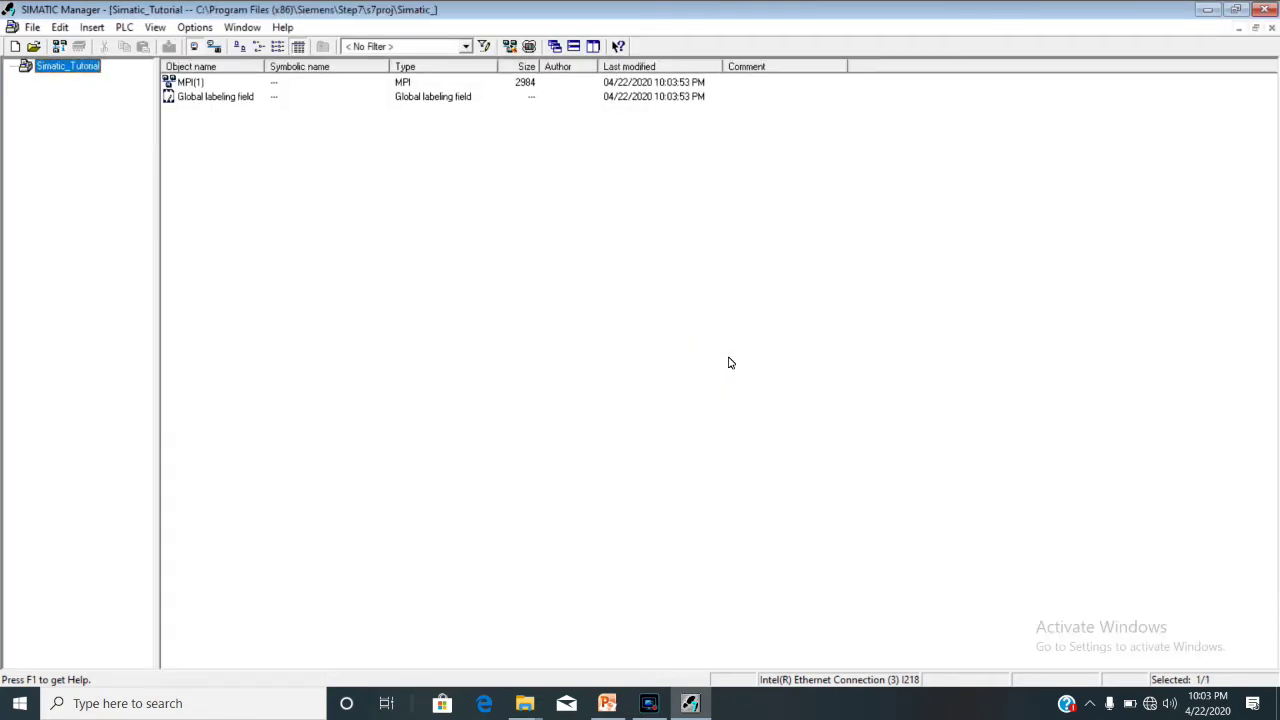
key(Tab)
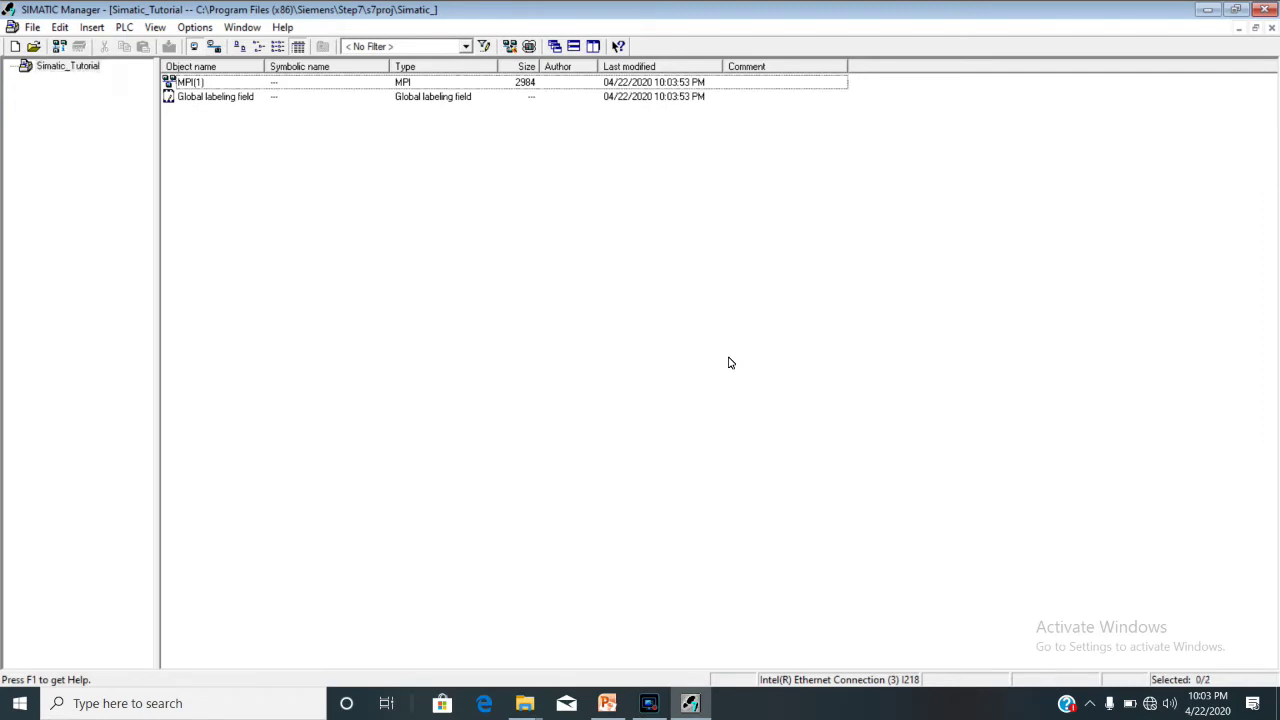
key(Tab)
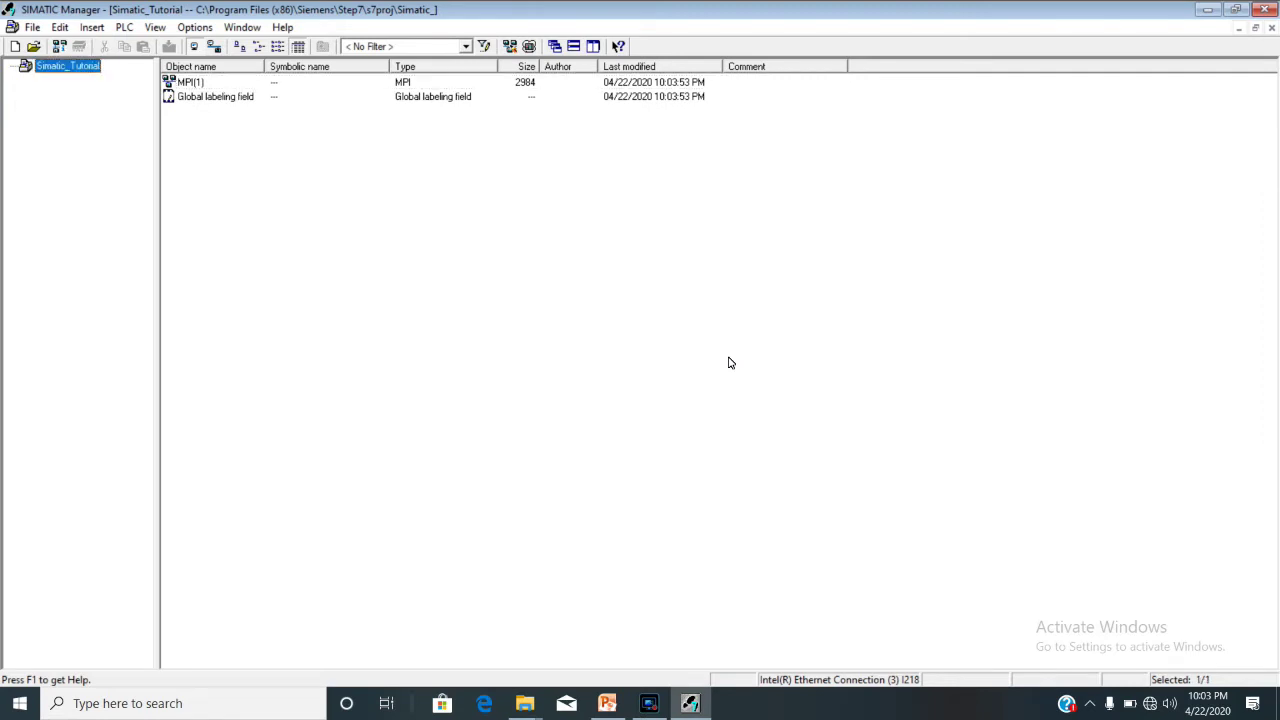
Step: Examine the types of stations, networks and programs that can be inserted under the Simatic_Tutorial project
key(shift+F10)
key(Down)
key(Down)
key(Down)
key(Down)
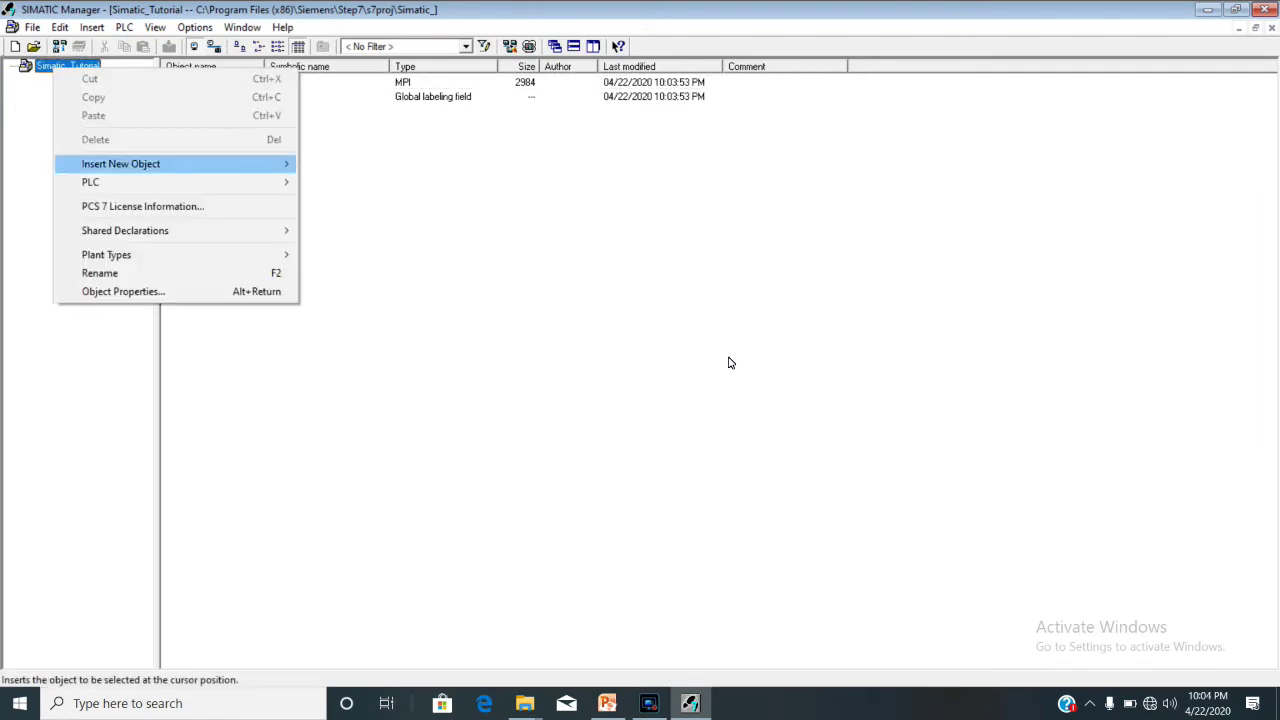
key(Right)
key(Down)
key(Up)
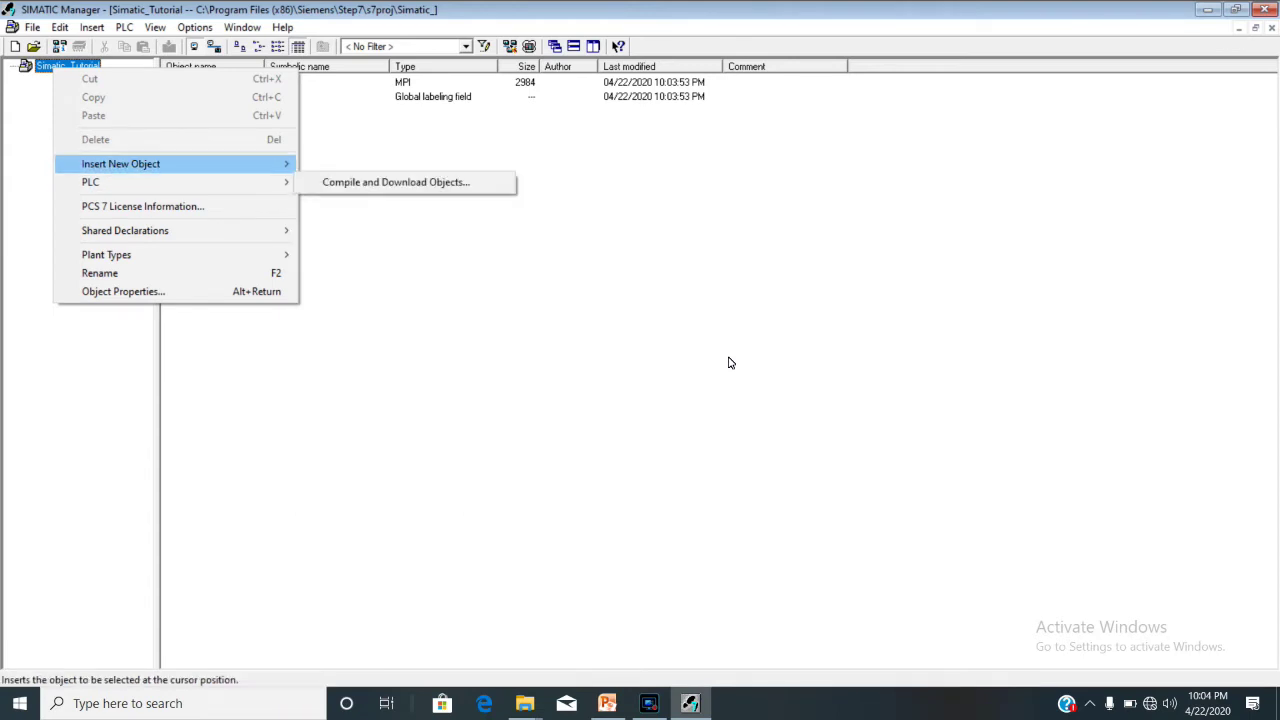
key(Right)
key(Up)
key(Up)
key(Up)
key(Up)
key(Up)
key(Up)
key(Up)
key(Up)
key(Up)
key(Up)
key(Up)
key(Up)
key(Up)
key(Up)
key(Up)
key(Up)
key(Up)
key(Up)
key(Up)
key(Up)
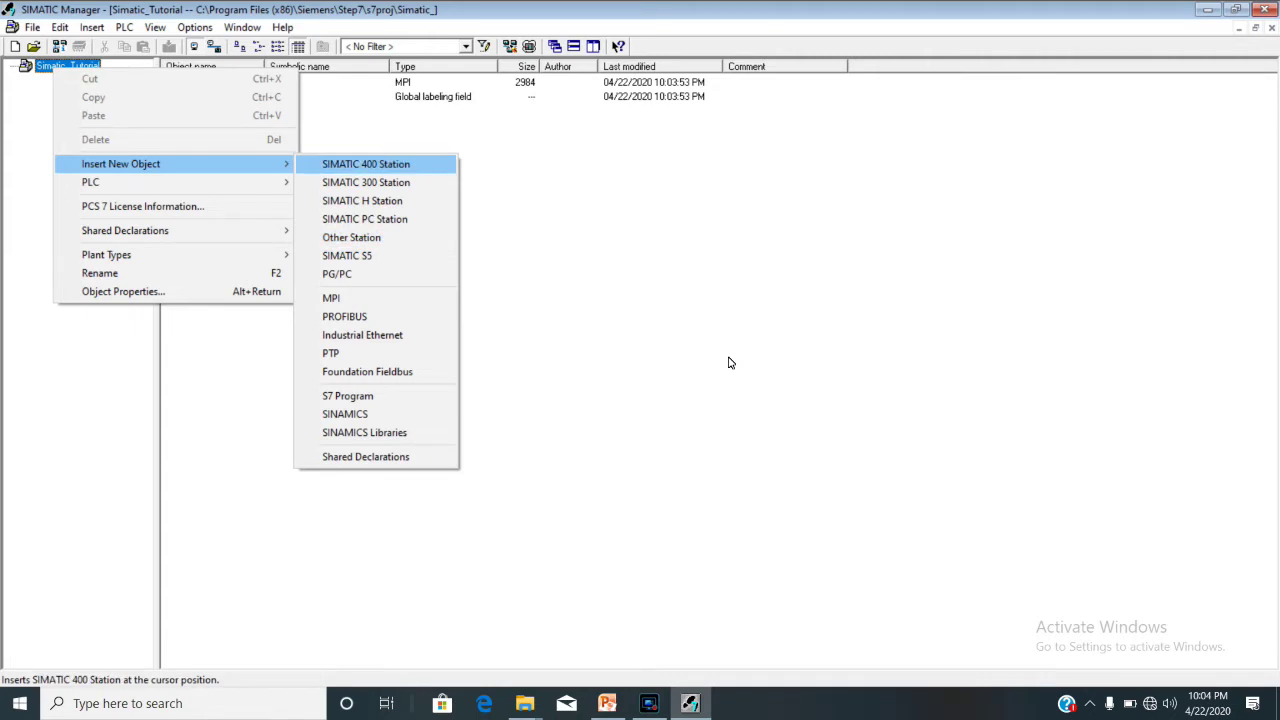
key(Down)
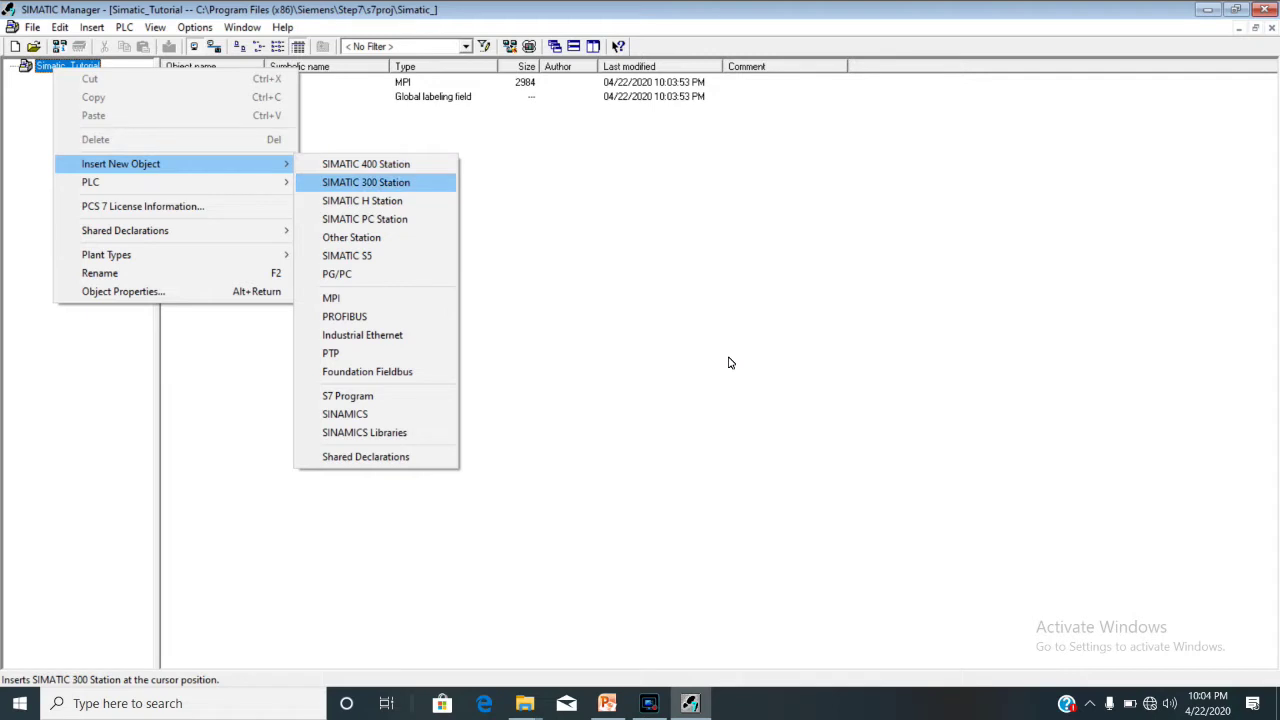
key(Down)
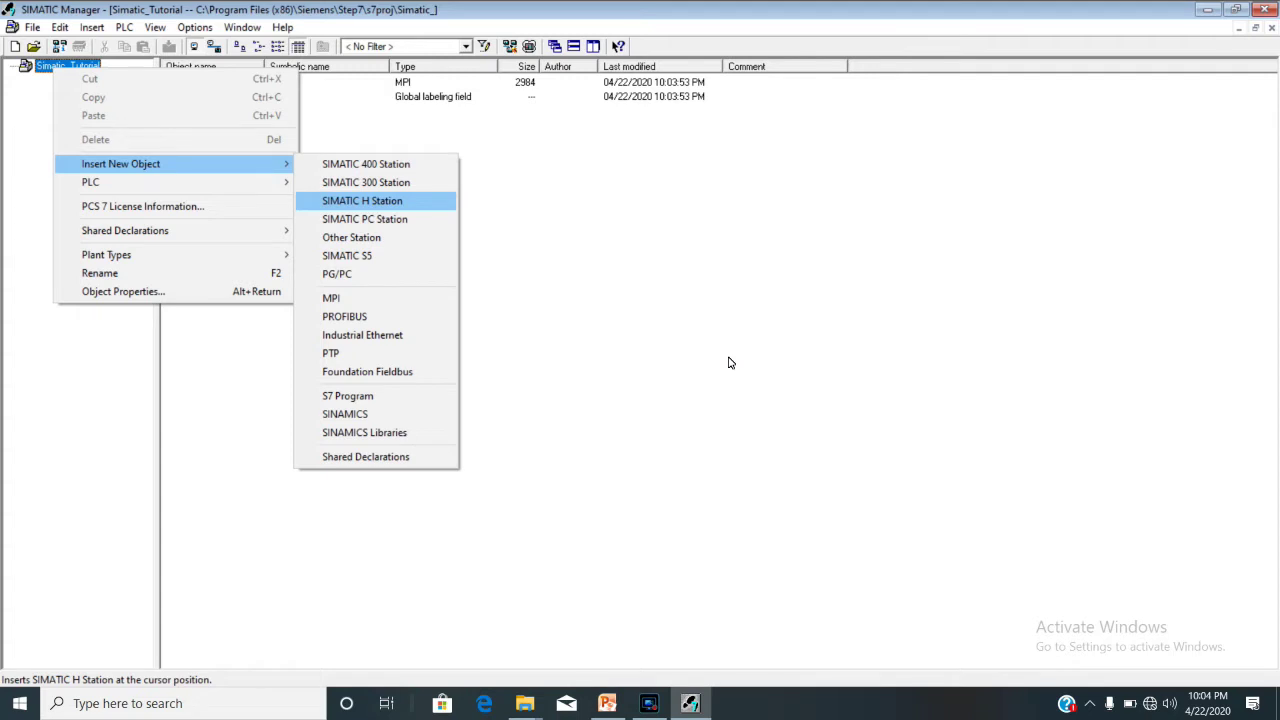
key(Down)
key(Down)
key(Down)
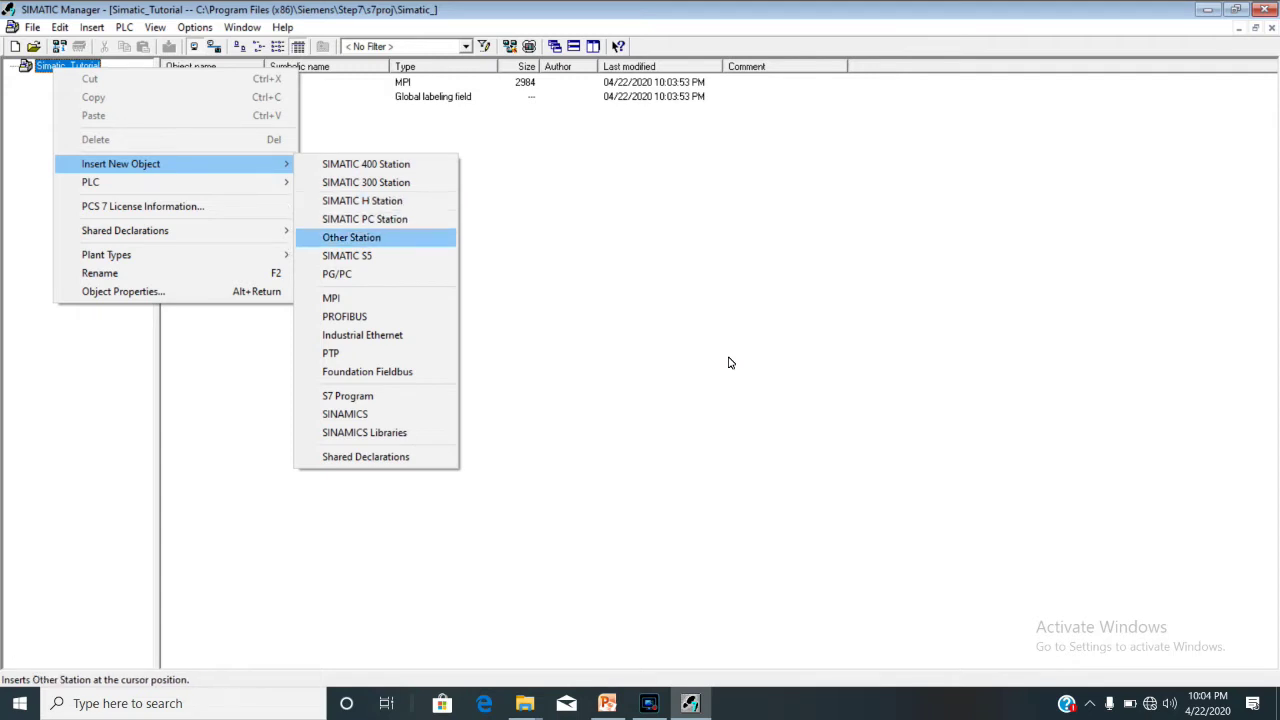
key(Down)
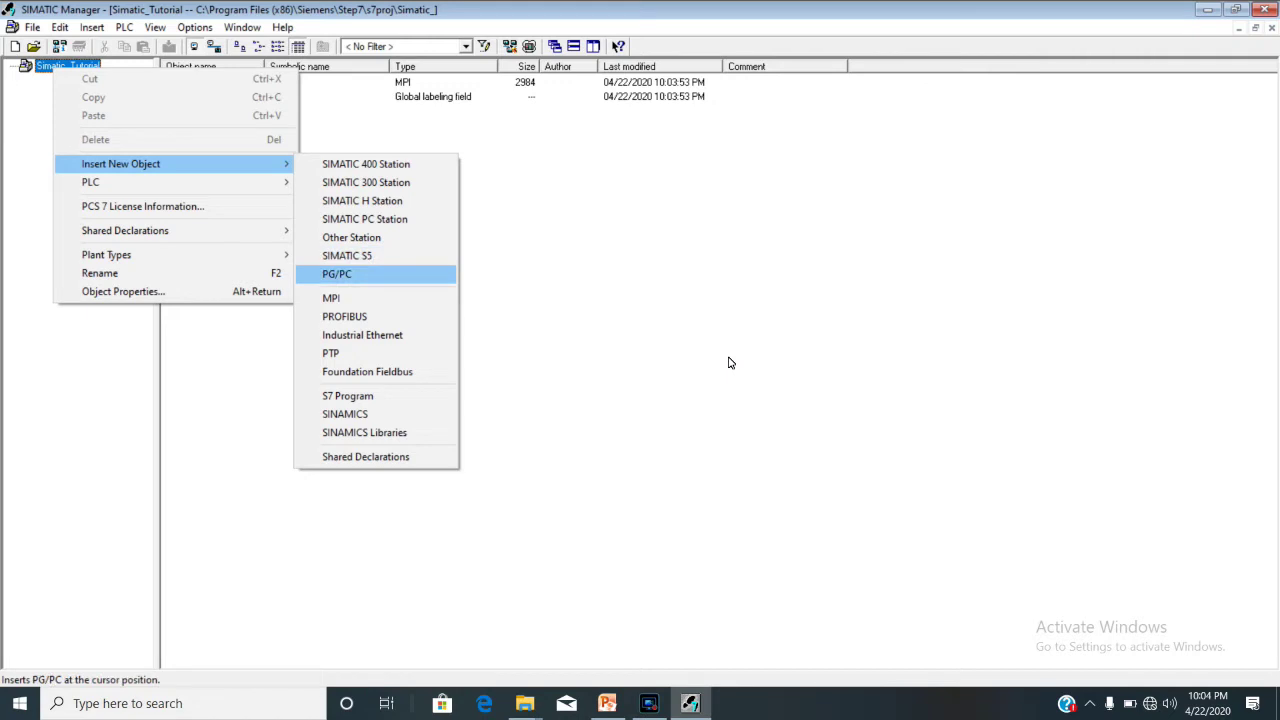
key(Down)
key(Down)
key(Down)
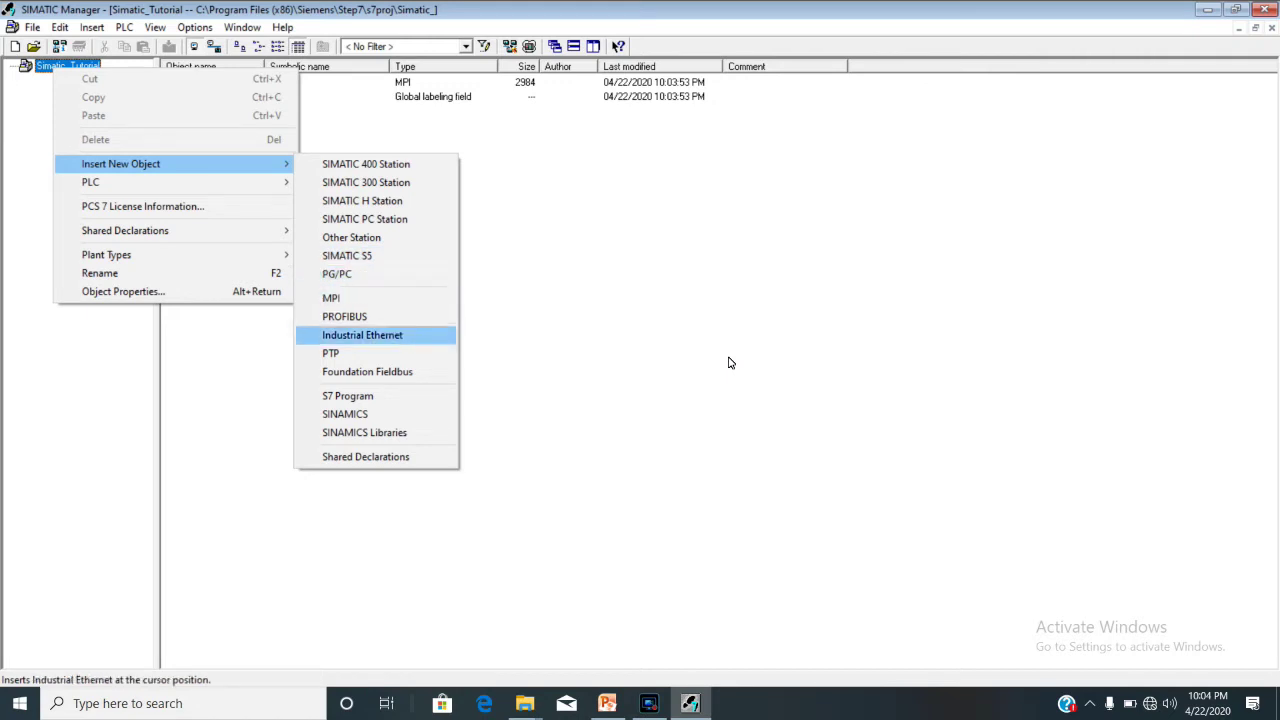
key(Down)
key(Down)
key(Down)
key(Down)
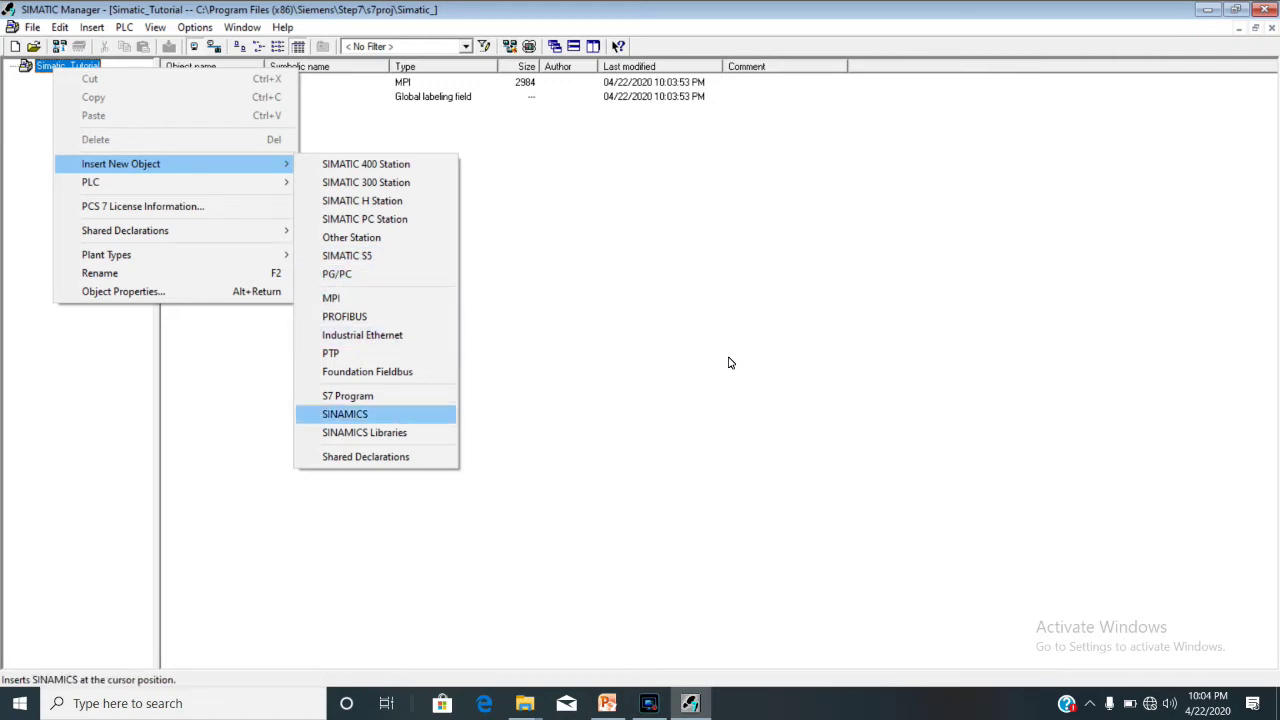
key(Up)
key(Up)
key(Up)
key(Up)
key(Up)
key(Up)
key(Up)
key(Up)
key(Down)
key(Down)
key(Down)
key(Down)
key(Down)
key(Down)
key(Down)
key(Up)
key(Up)
key(Up)
key(Up)
key(Up)
key(Left)
key(Down)
key(Down)
key(Down)
key(Escape)
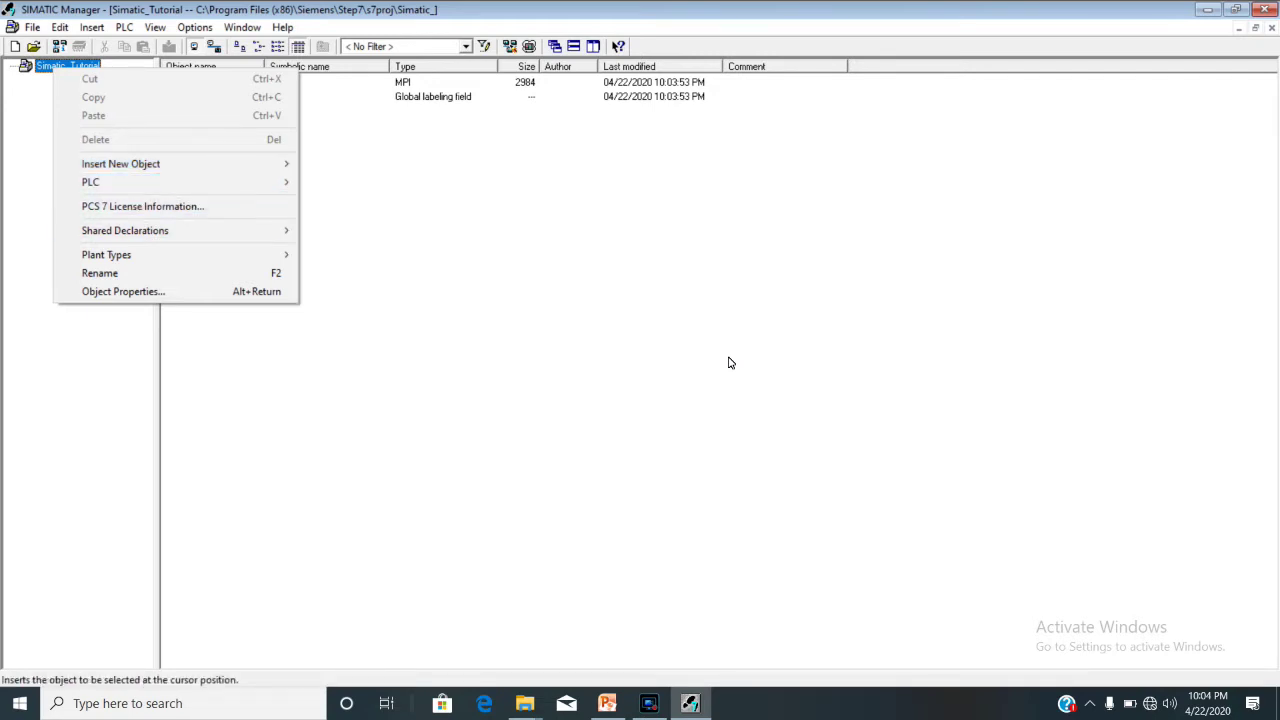
Step: Insert a SIMATIC 300 Station under the Simatic_Tutorial project
key(Down)
key(Right)
key(Down)
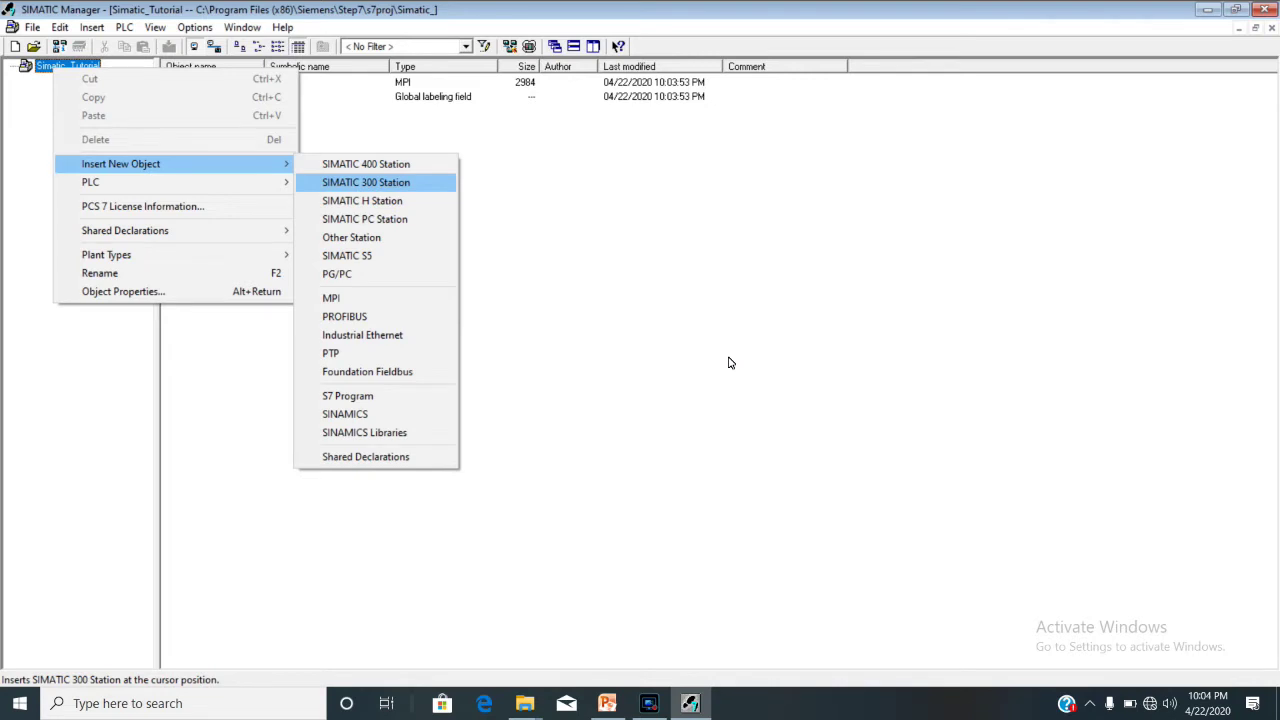
key(Escape)
key(Escape)
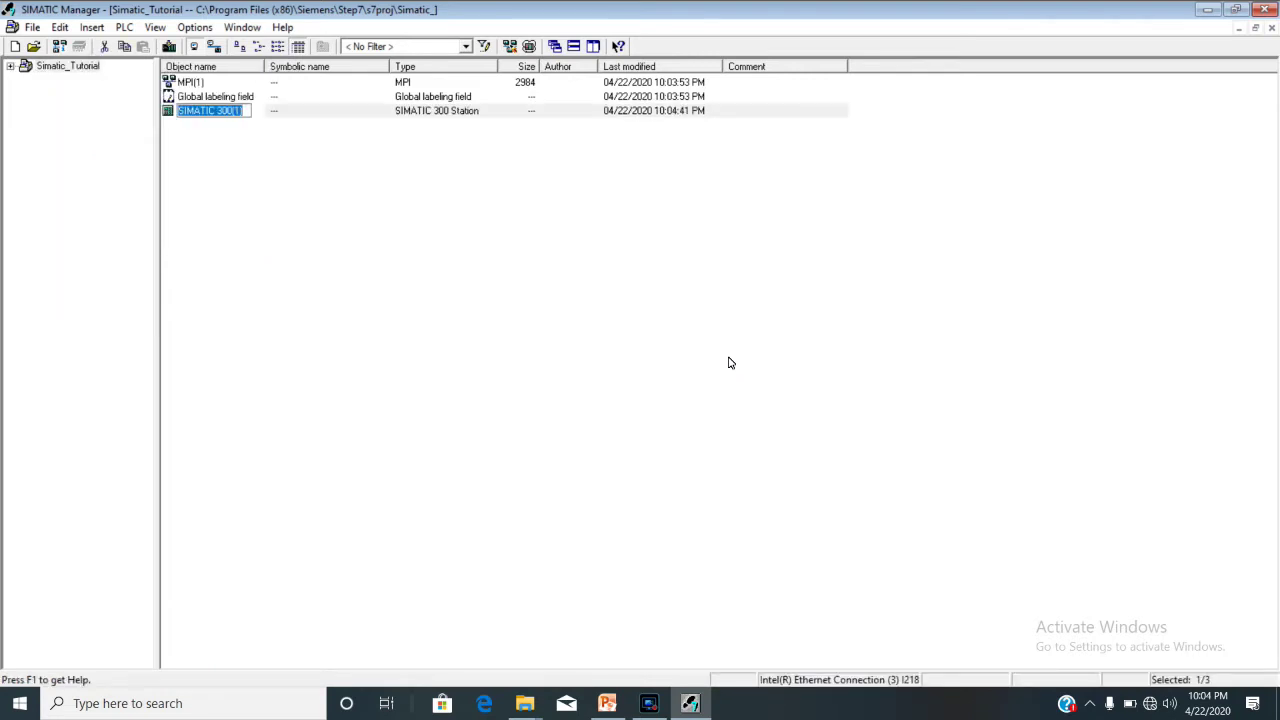
Step: Keep the new station's default name and open its hardware configuration
click(729, 363)
key(Down)
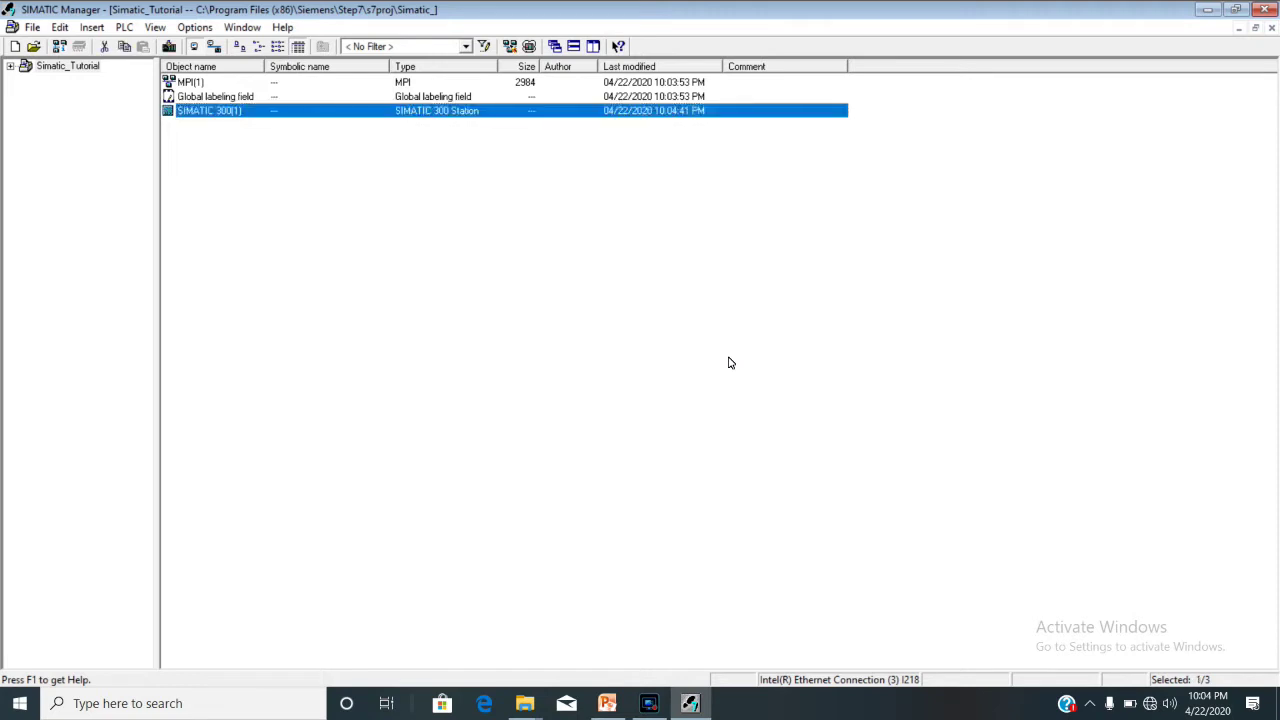
key(Return)
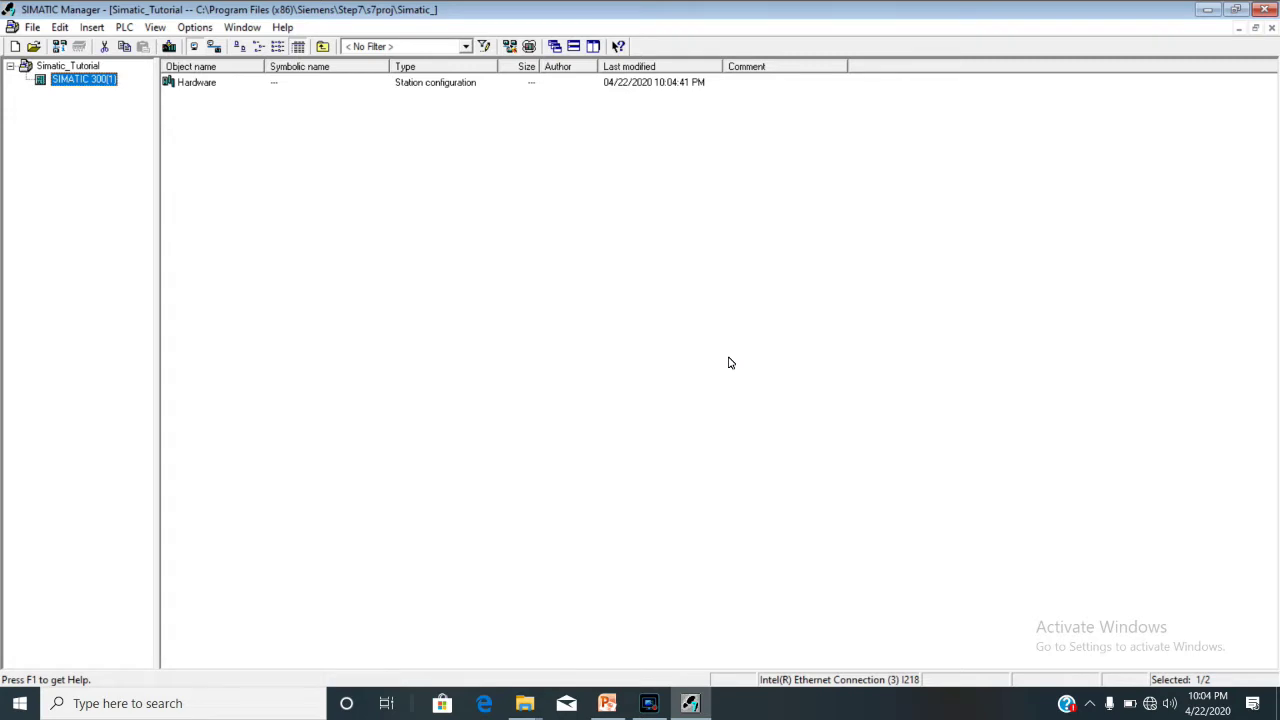
key(Tab)
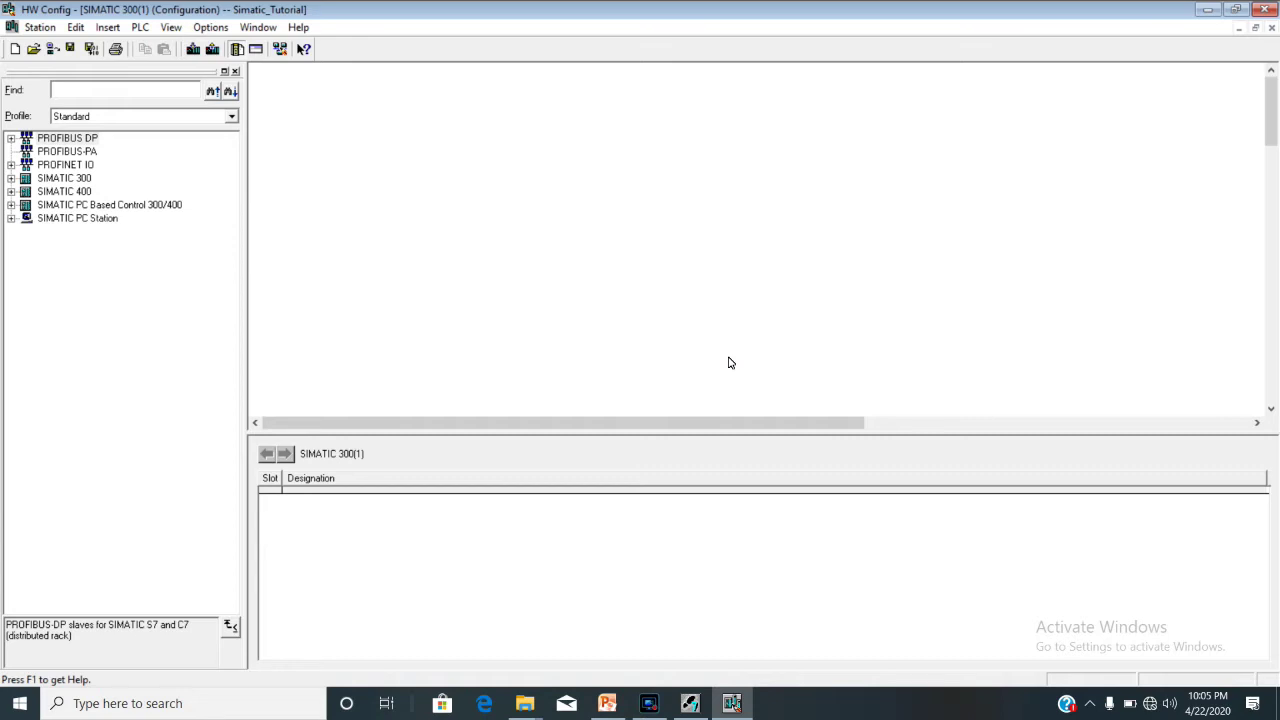
Step: Insert the Rail from the SIMATIC 300 RACK-300 catalog folder into the empty station configuration
scroll(730, 363, down, 5)
scroll(730, 363, up, 4)
scroll(730, 363, up, 2)
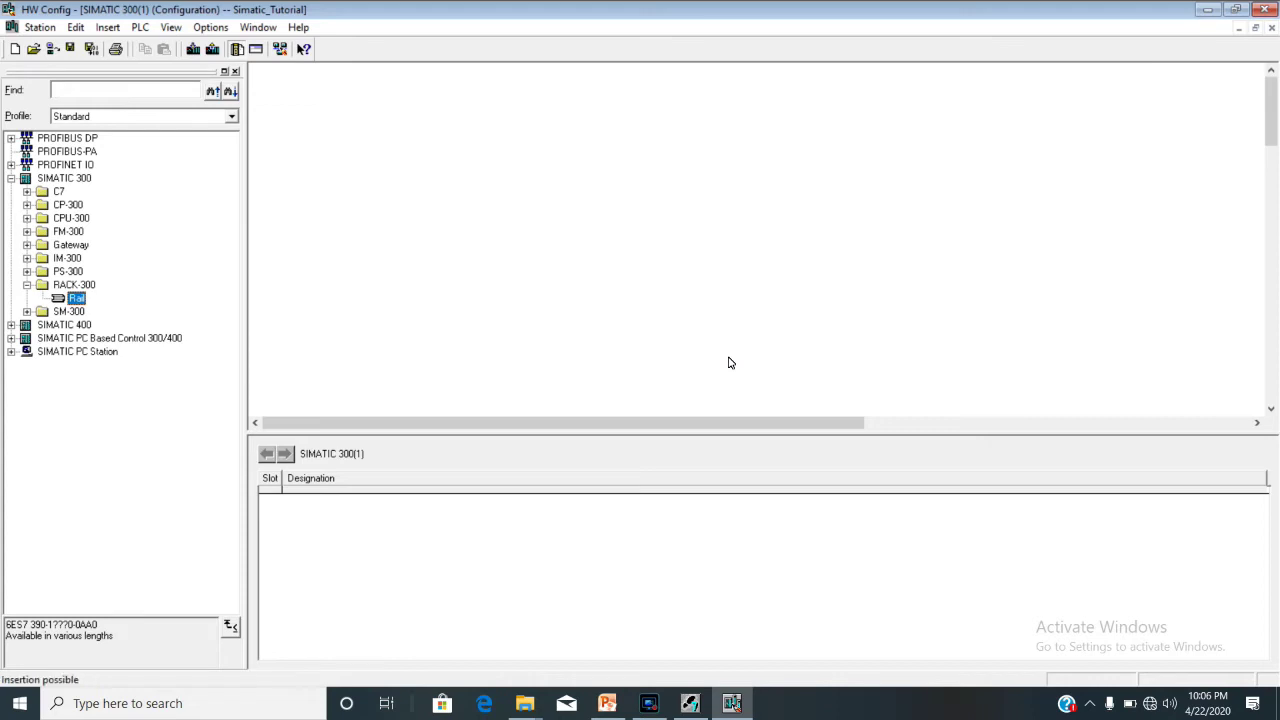
drag(729, 362, 729, 362)
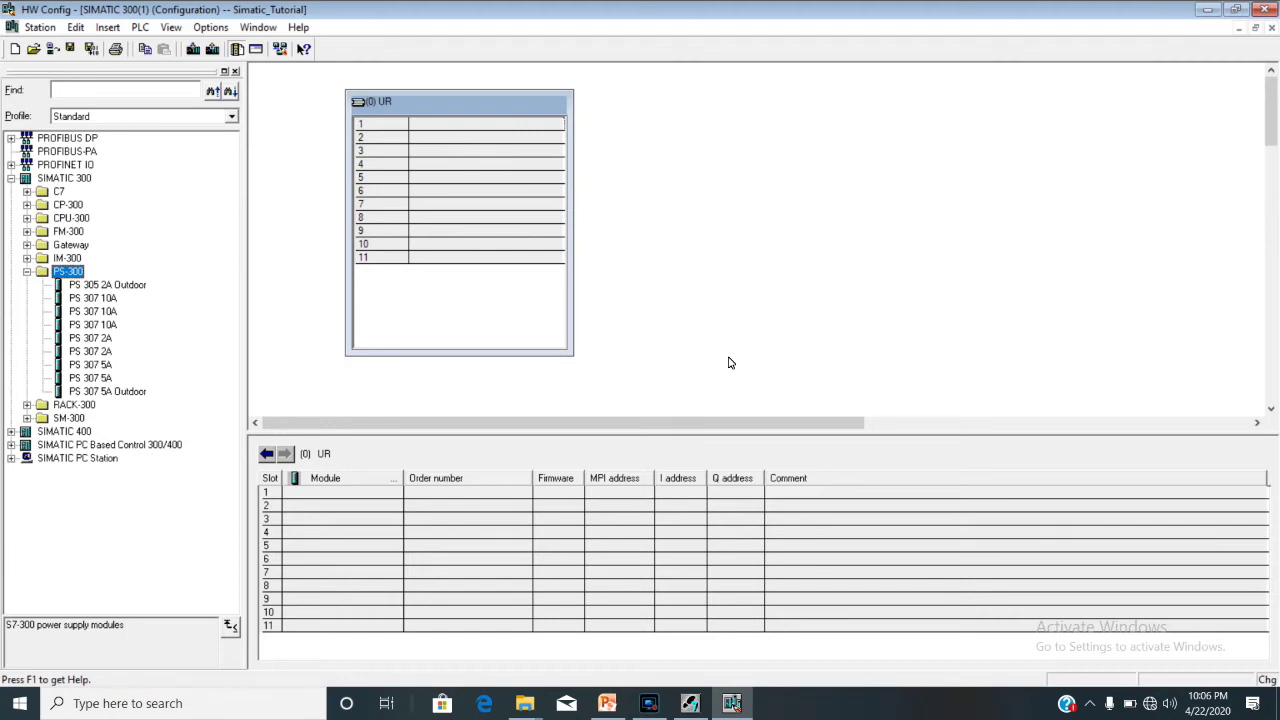
Step: Insert the PS 307 5A power supply, 6ES7 307-1EA00-0AA0, into slot 1 of the rack
key(Down)
key(Down)
key(Down)
key(Down)
key(Down)
key(Down)
key(Down)
key(Down)
key(Up)
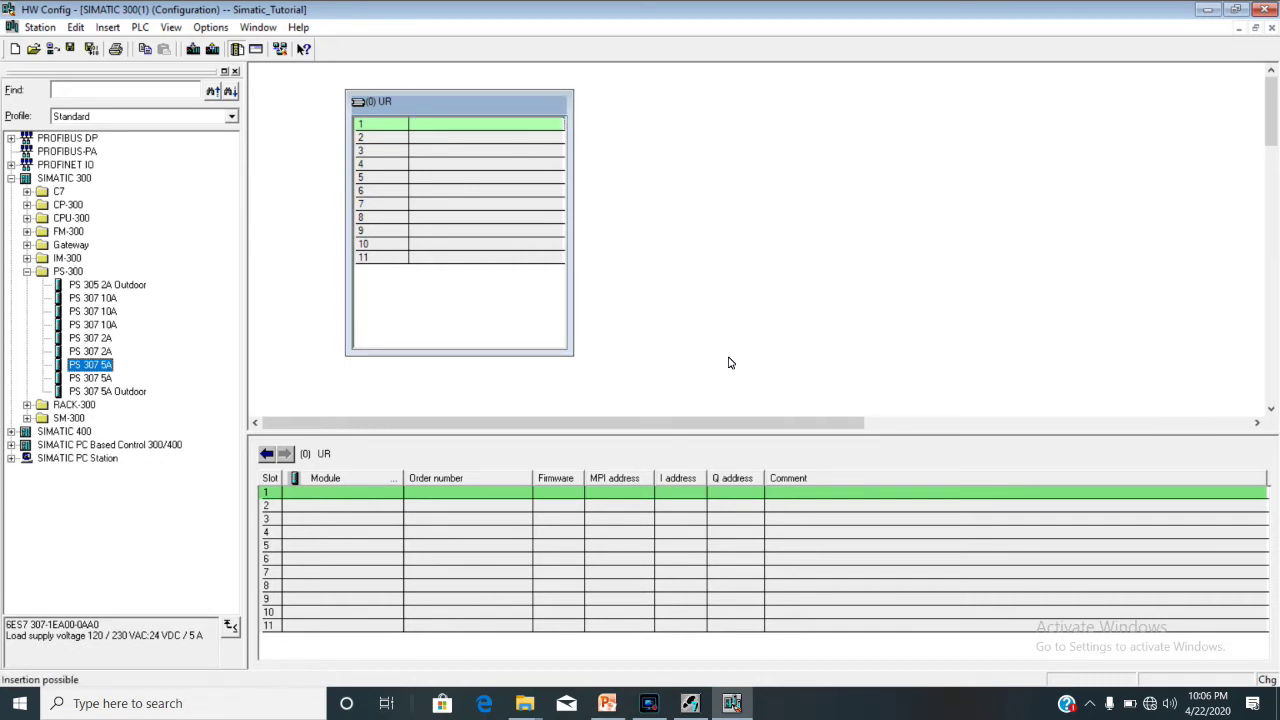
key(Return)
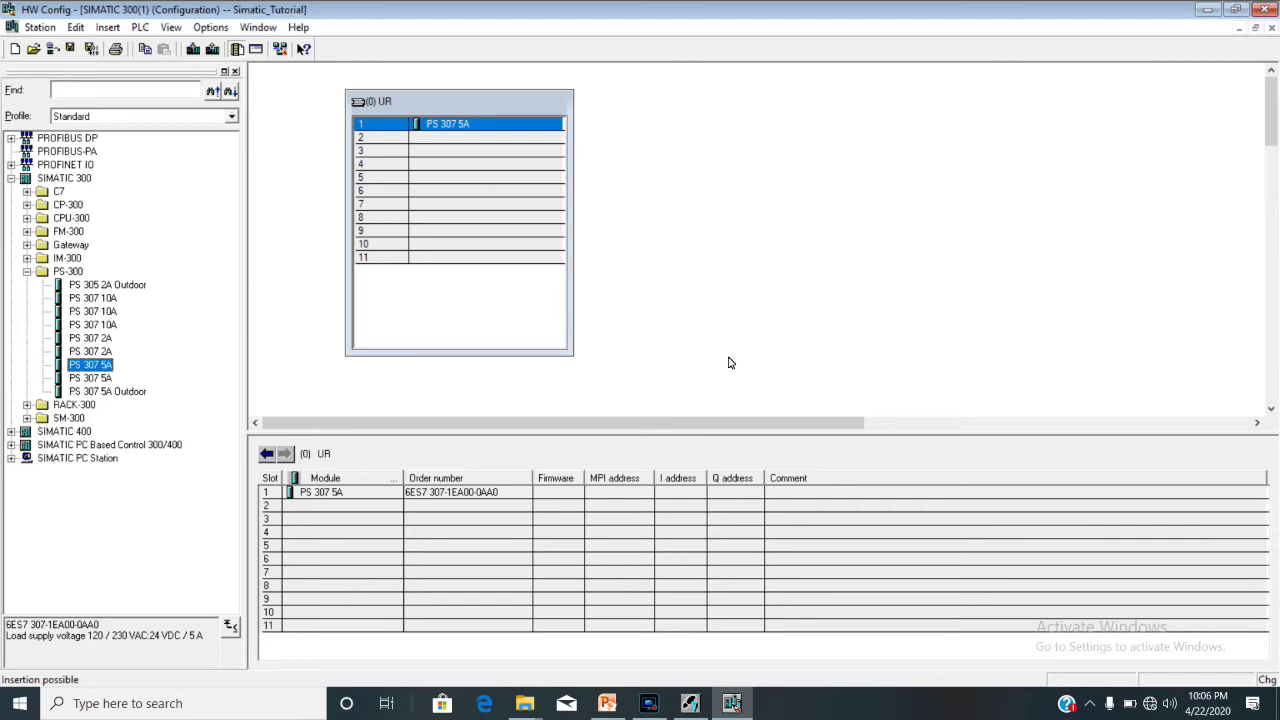
Step: Collapse the PS-300 folder and add the CPU 315-2 PN/DP, 6ES7 315-2EH14-0AB0 firmware V3.2, to slot 2
key(Left)
key(Left)
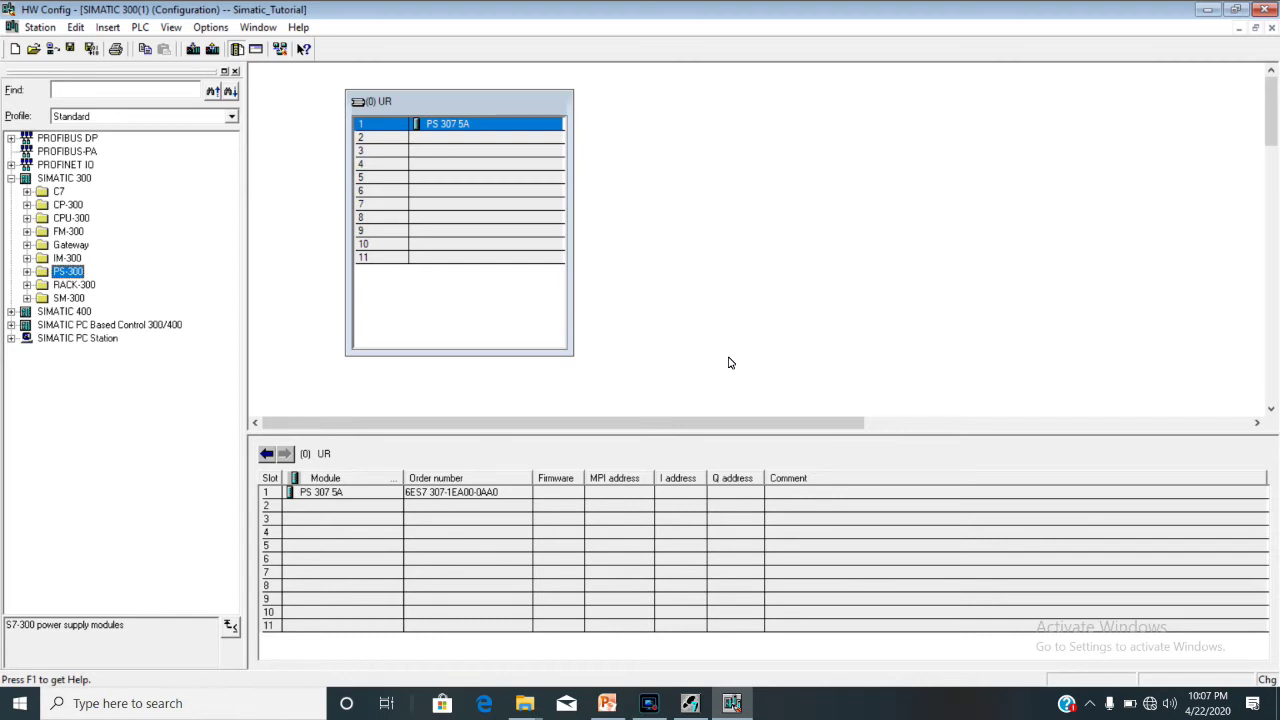
key(Up)
key(Up)
key(Up)
key(Up)
key(Right)
key(Up)
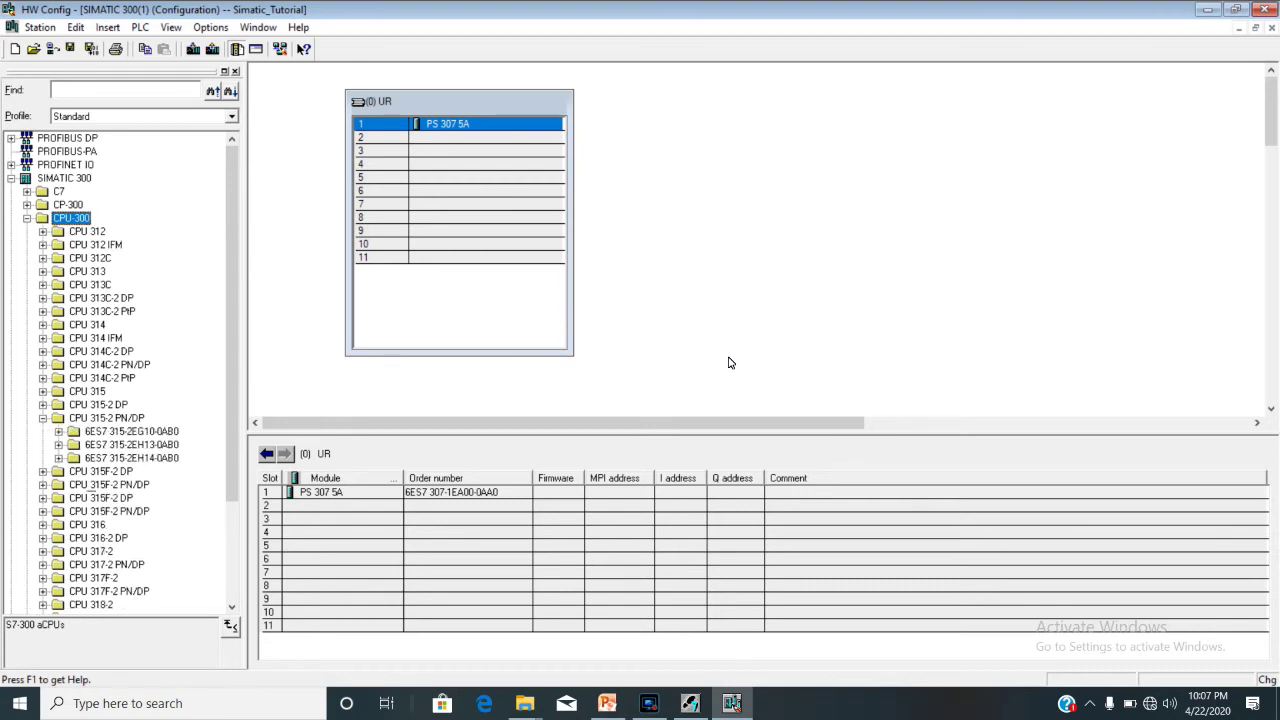
key(Right)
key(Down)
key(Down)
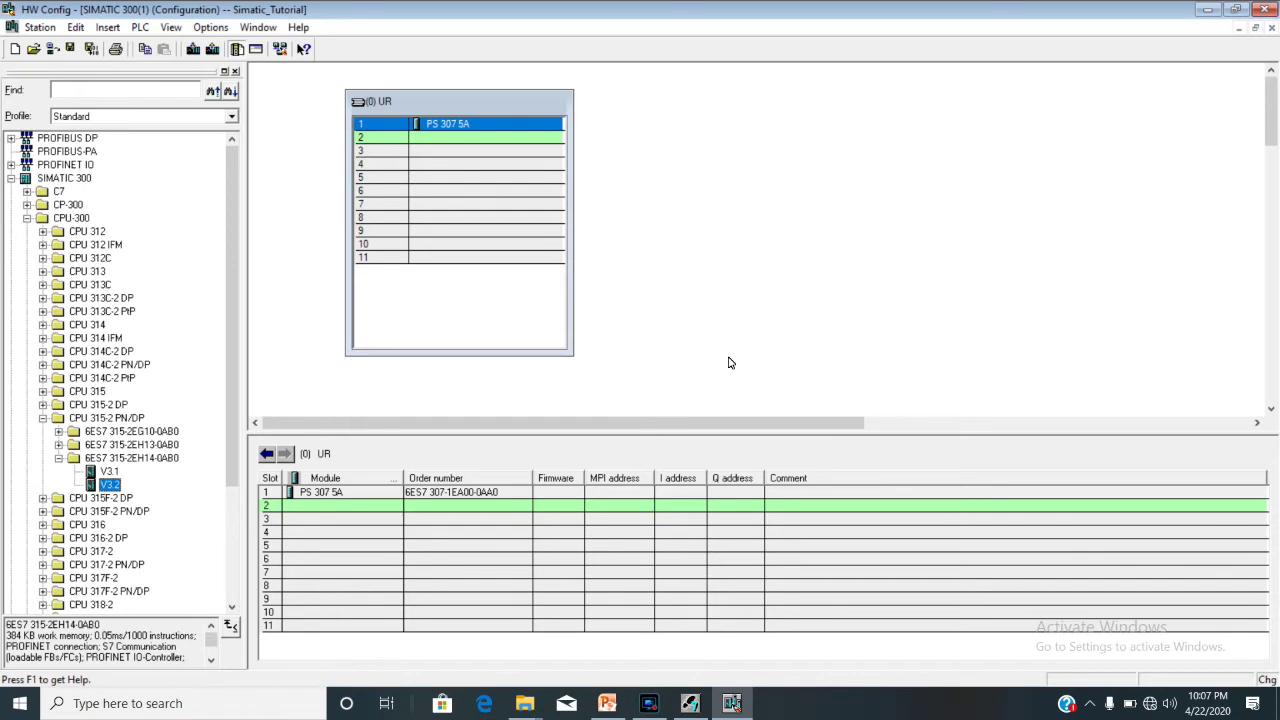
key(Return)
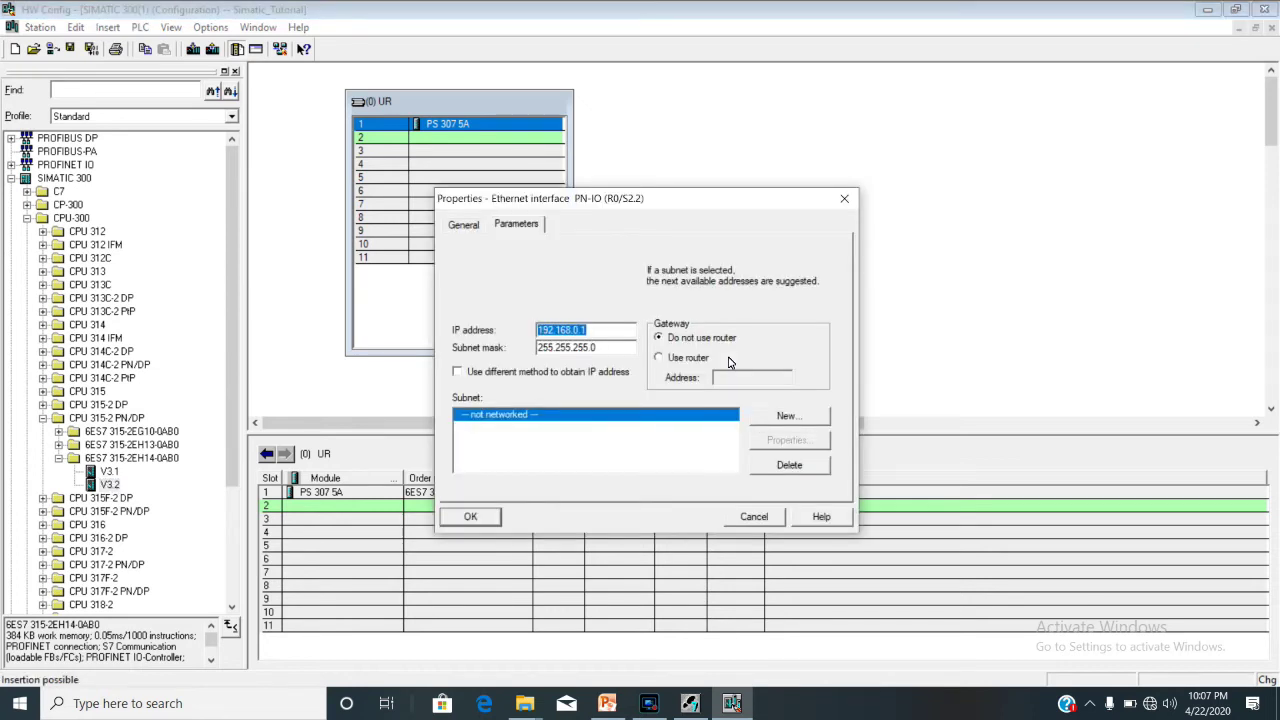
Step: Connect the CPU's PN-IO interface to a new Ethernet(1) subnet, keeping IP address 192.168.0.1 and mask 255.255.255.0
drag(552, 204, 752, 115)
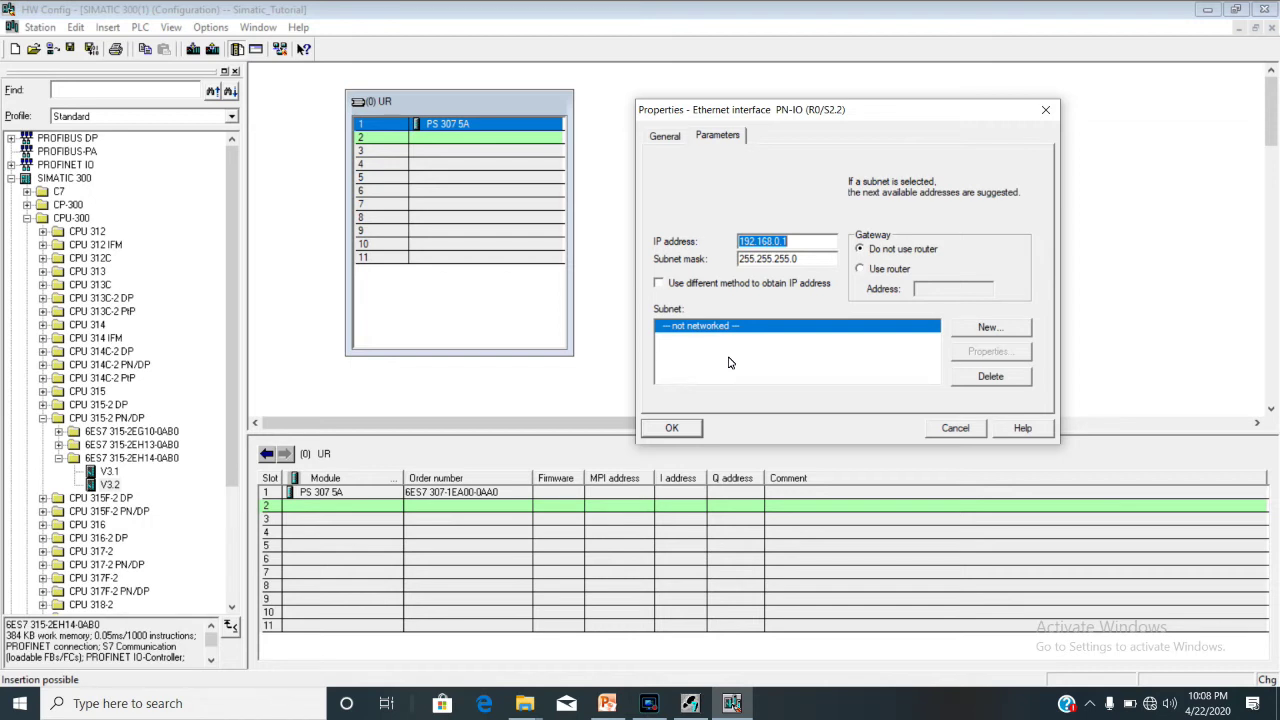
drag(719, 109, 665, 100)
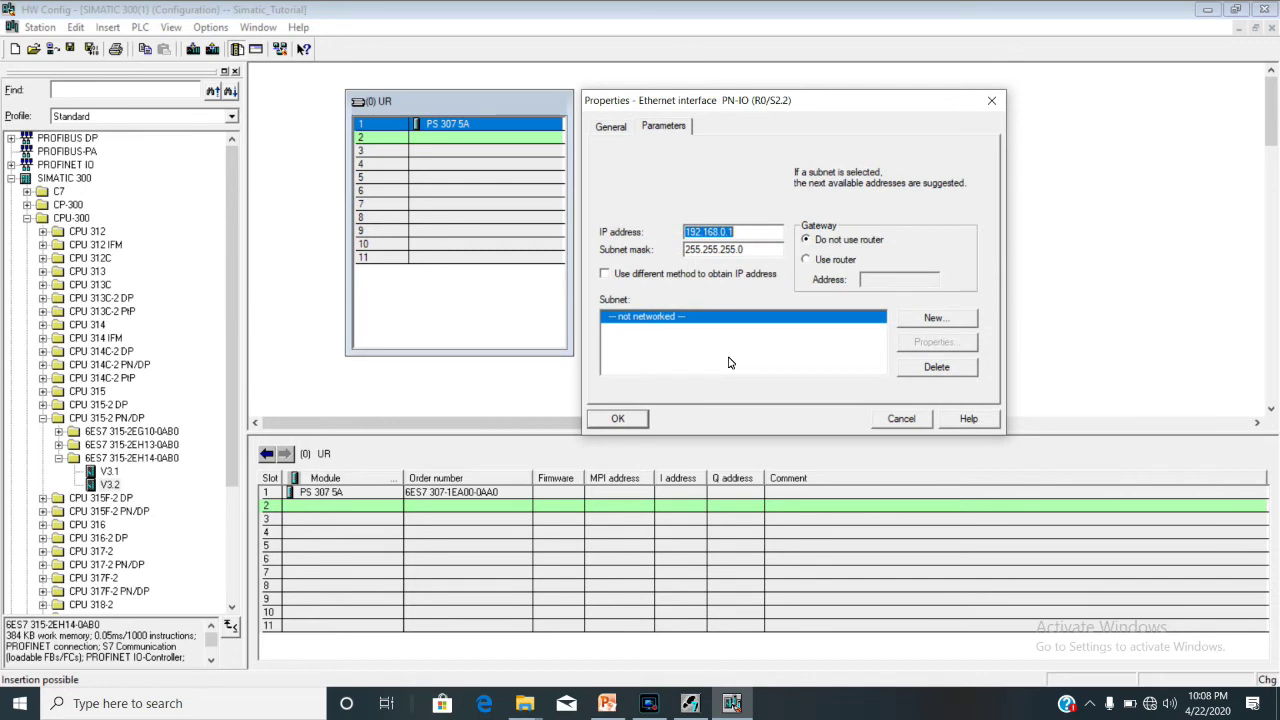
click(729, 362)
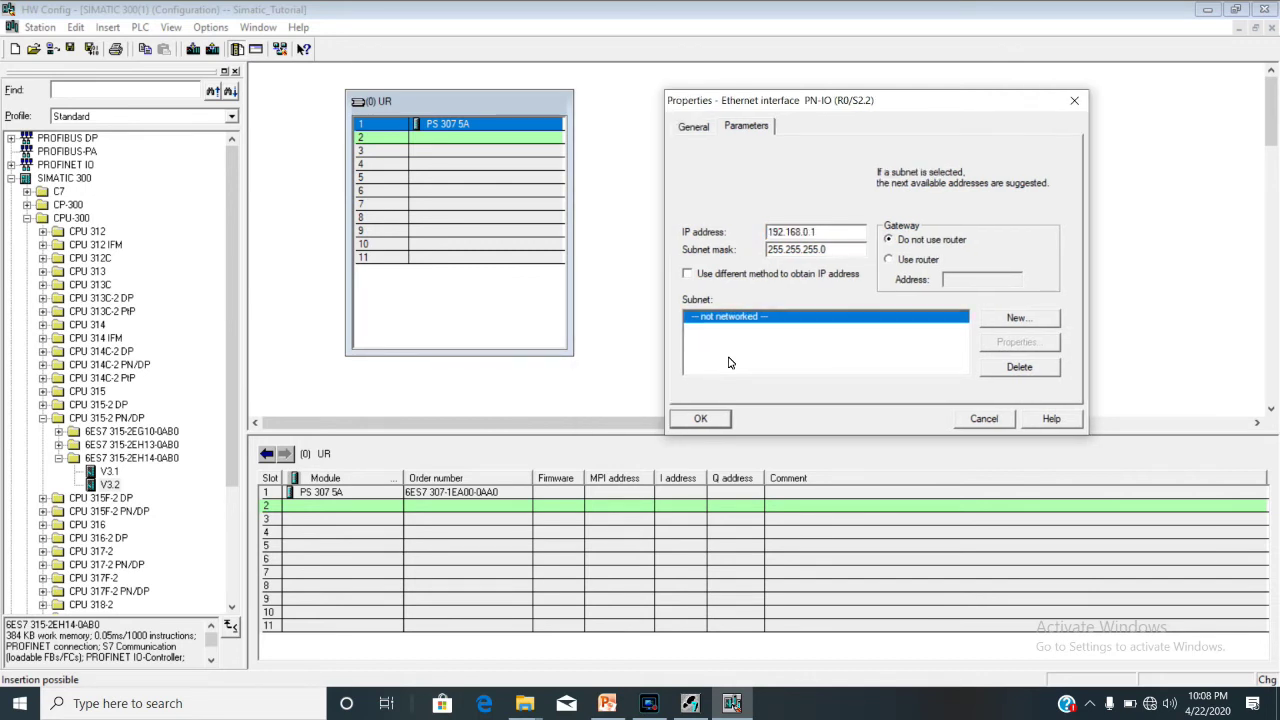
key(Tab)
key(Return)
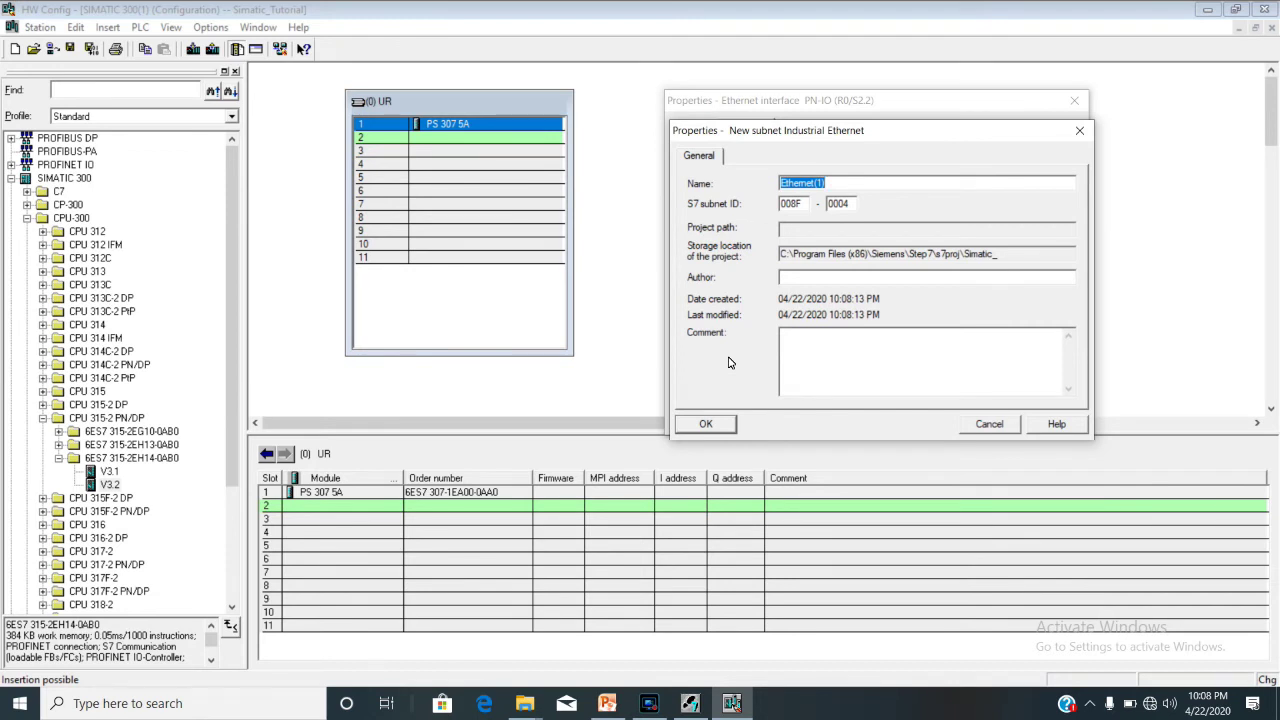
key(Return)
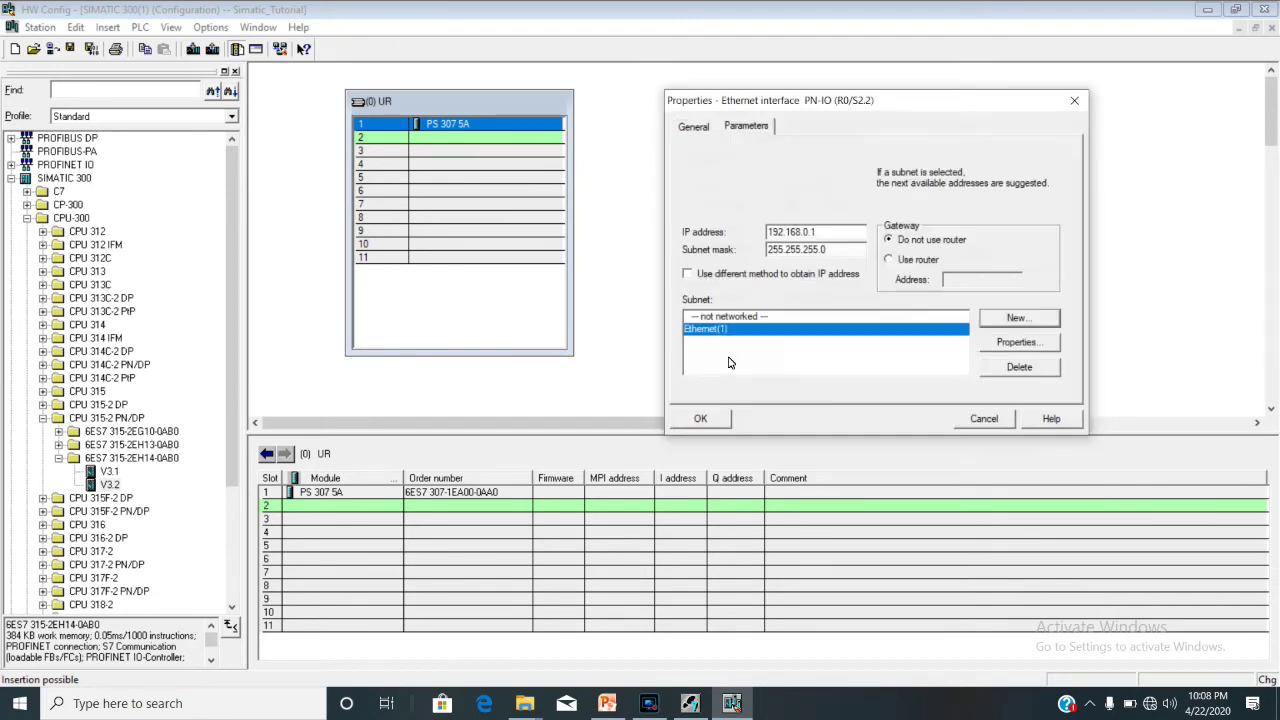
key(Return)
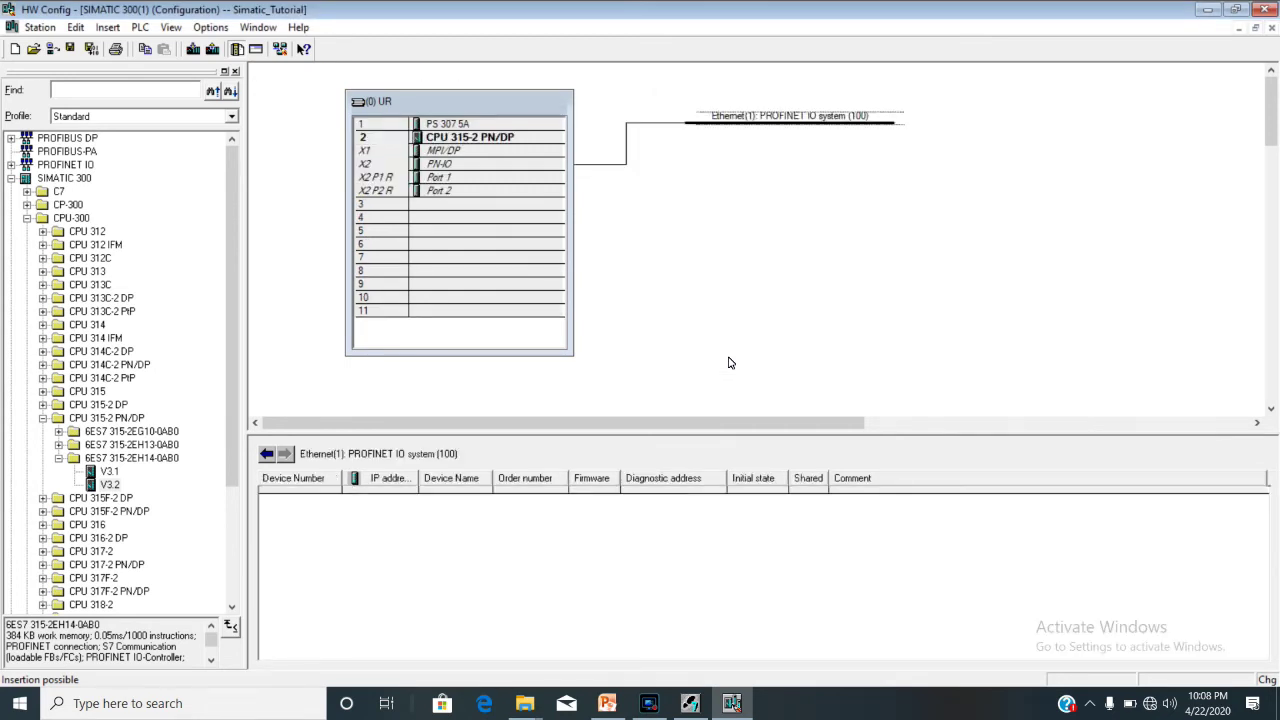
Step: Select slot 5 of the rack and collapse the CPU-300 folder in the hardware catalog
key(Down)
key(Down)
key(Down)
key(Up)
key(Down)
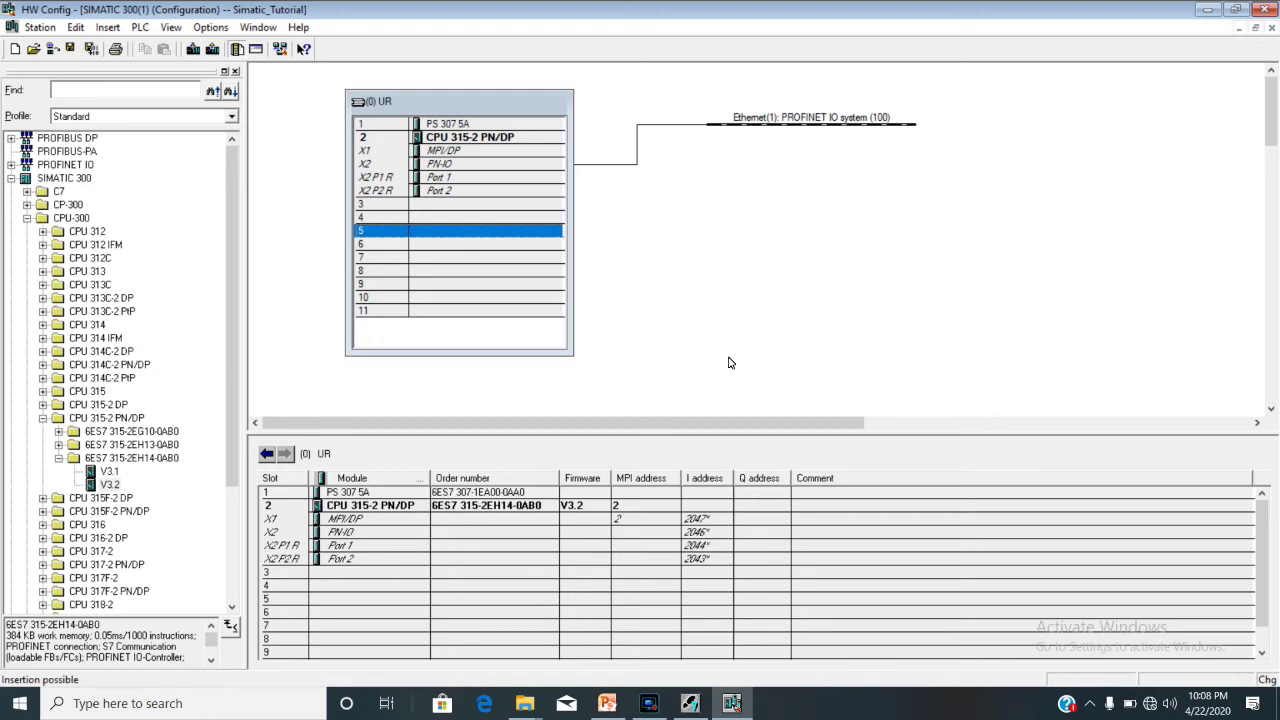
key(Left)
key(Left)
key(Left)
key(Left)
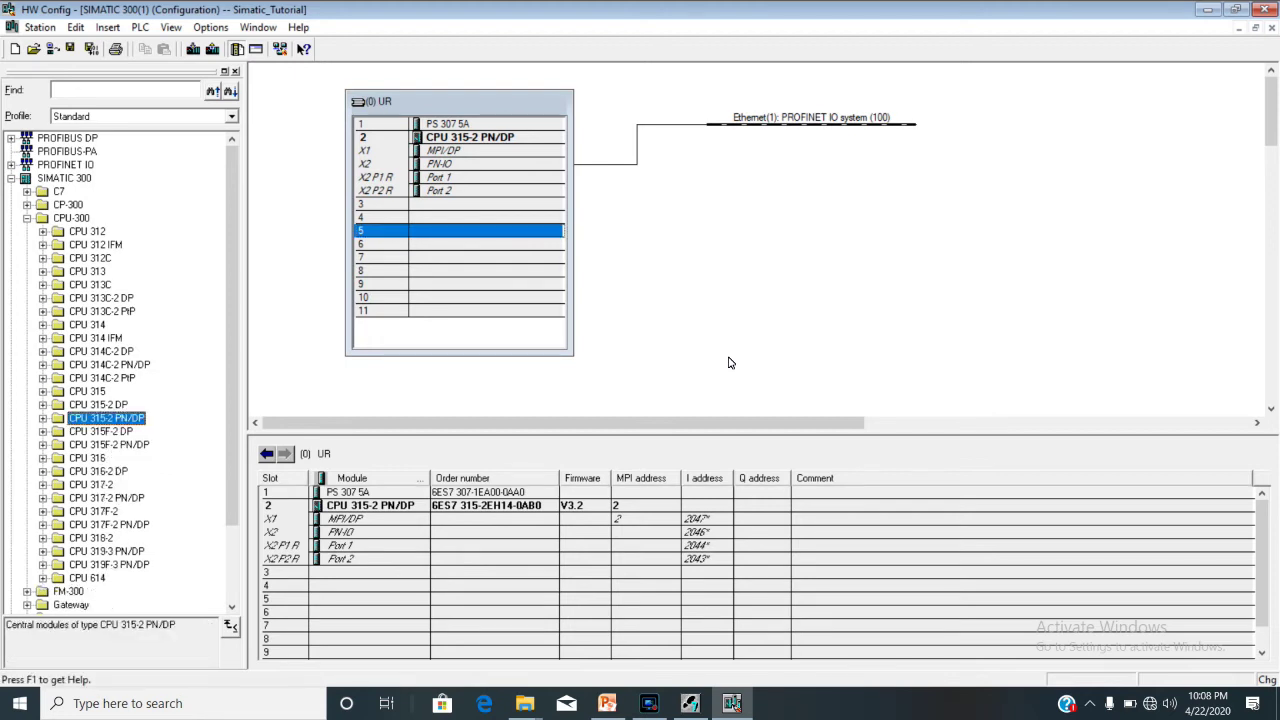
key(Left)
key(Left)
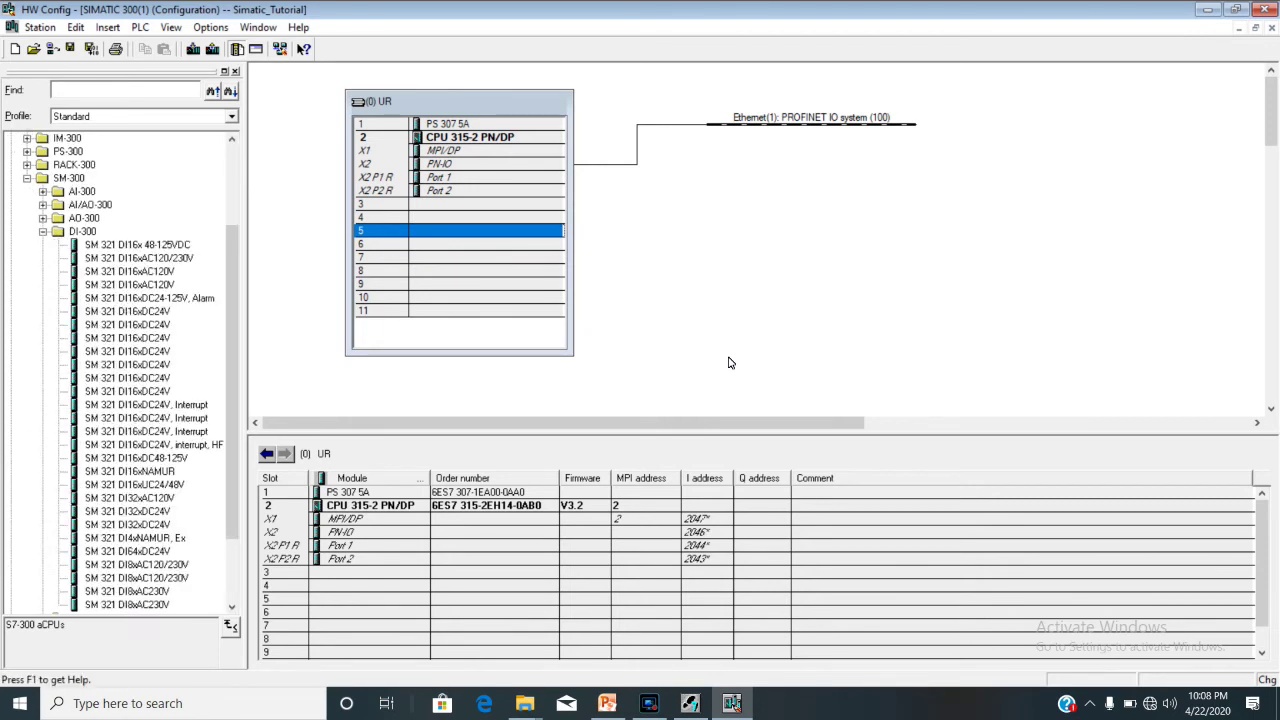
Step: Insert the SM 321 DI16xDC24V digital input module, 6ES7 321-1BH00-0AA0, into slot 4 of the rack and collapse the DI-300 folder
drag(231, 382, 231, 407)
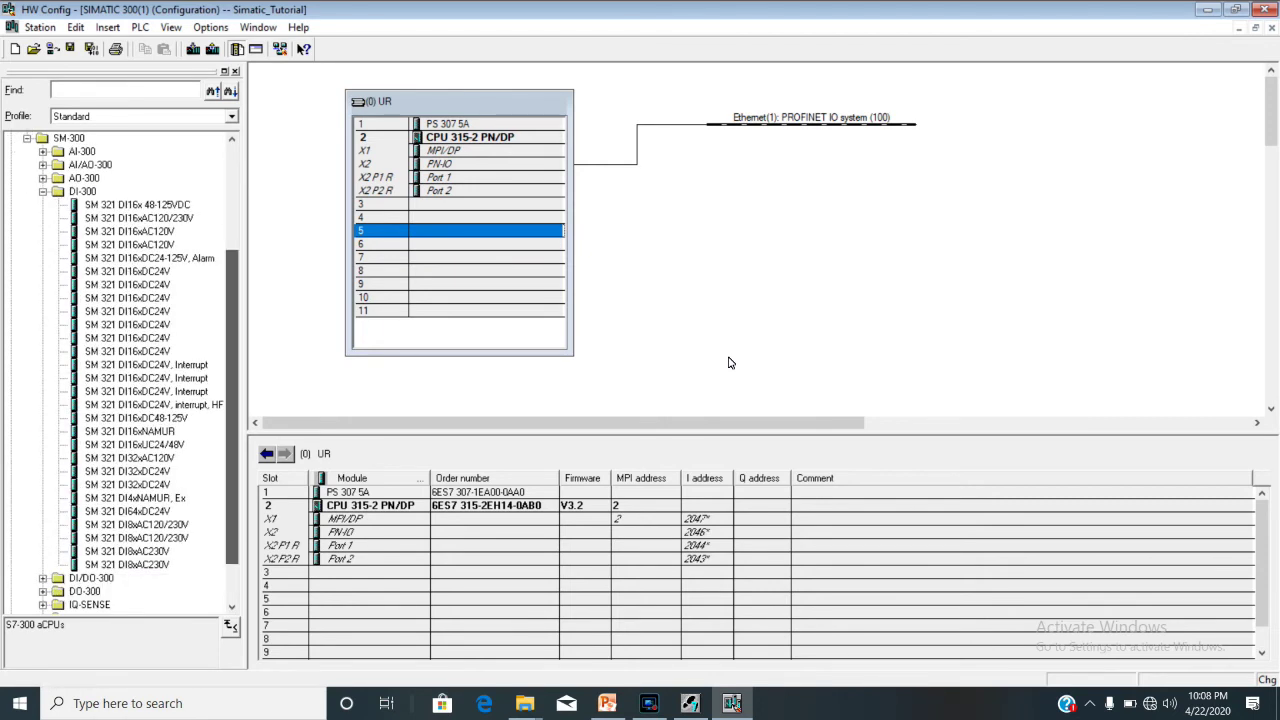
click(127, 271)
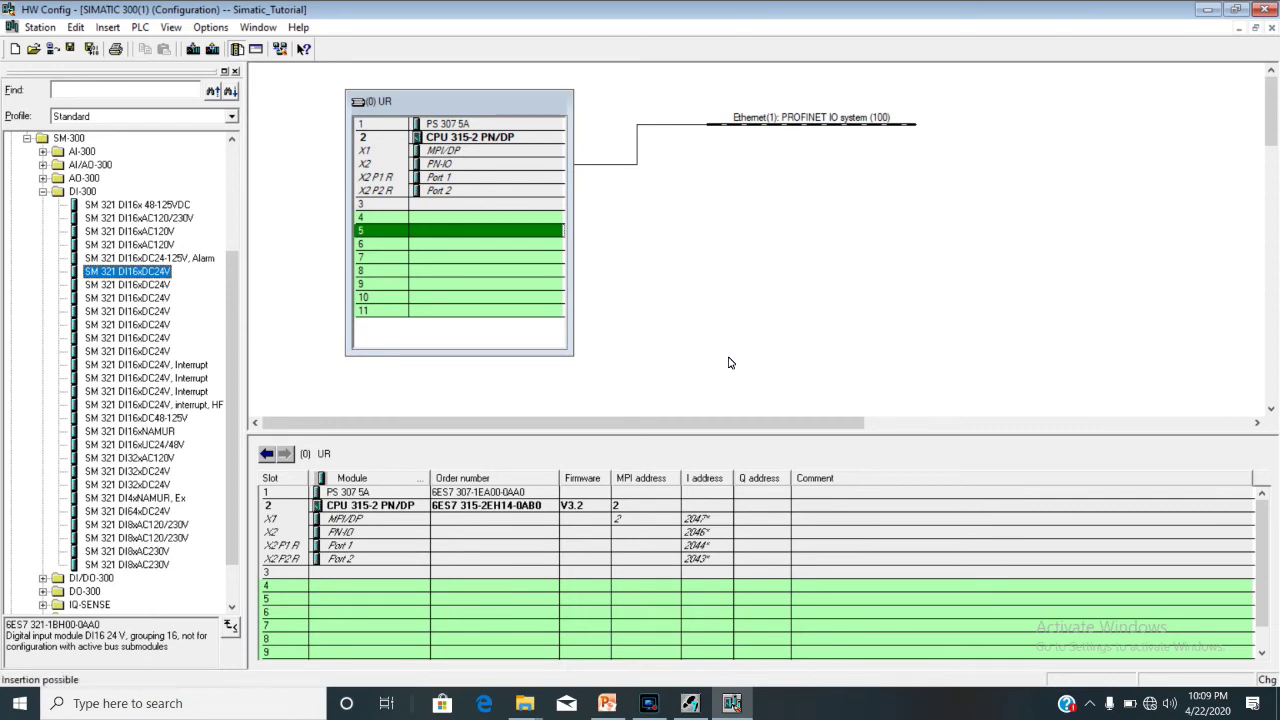
drag(127, 271, 485, 217)
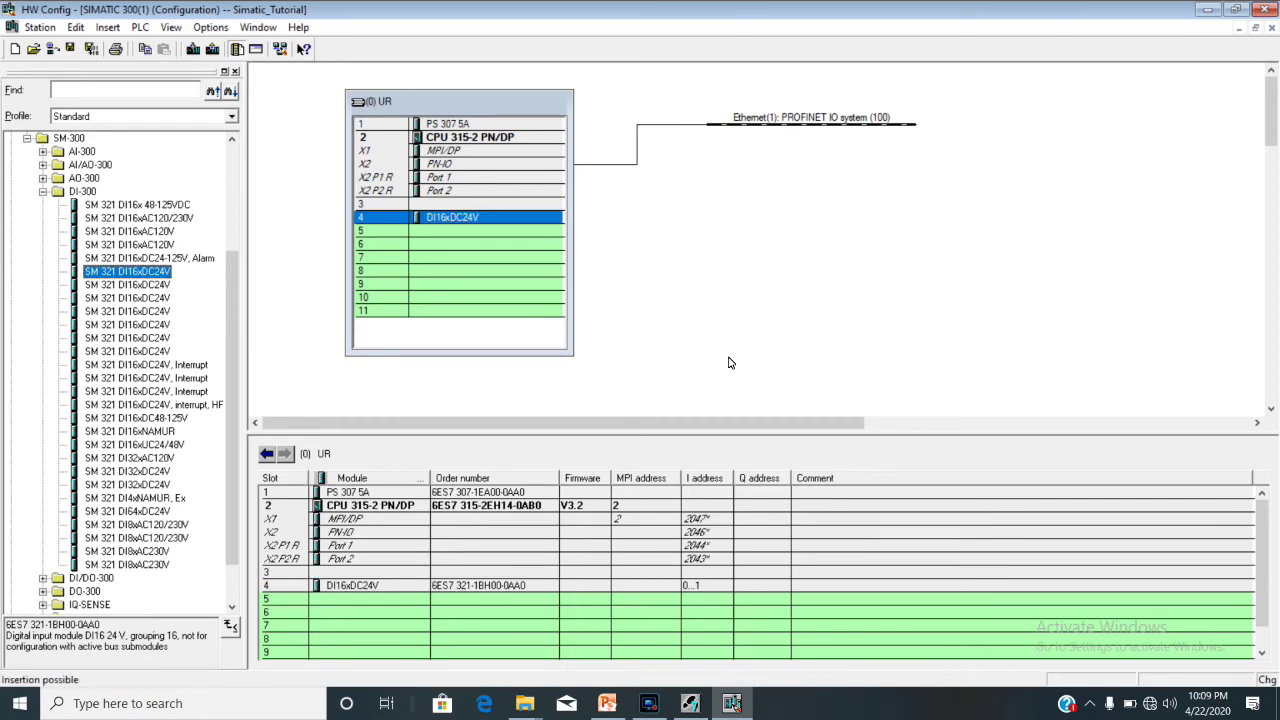
key(Left)
key(Left)
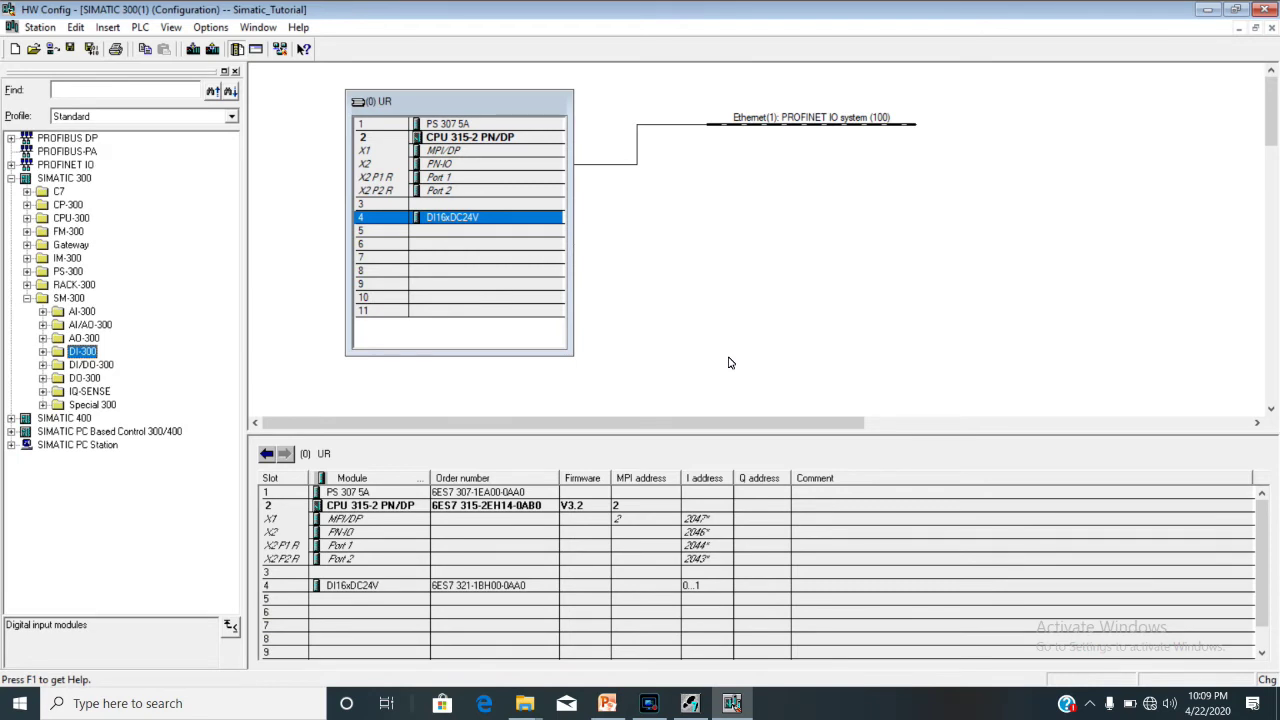
Step: Insert the SM 331 AI8x12Bit analog input module, 6ES7 331-7KF00-0AB0, into slot 5 and collapse the SM-300 folder
key(Up)
key(Up)
key(Up)
key(Right)
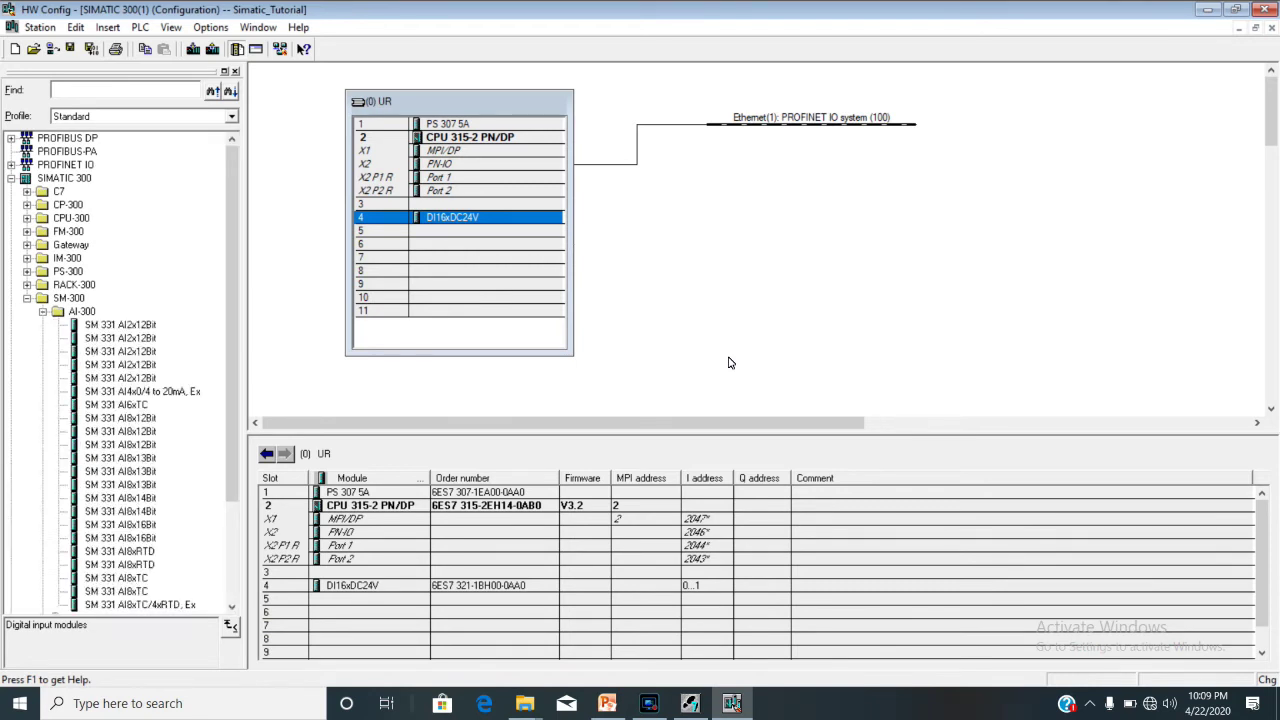
key(Down)
key(Down)
key(Down)
key(Down)
key(Down)
key(Down)
key(Down)
key(Down)
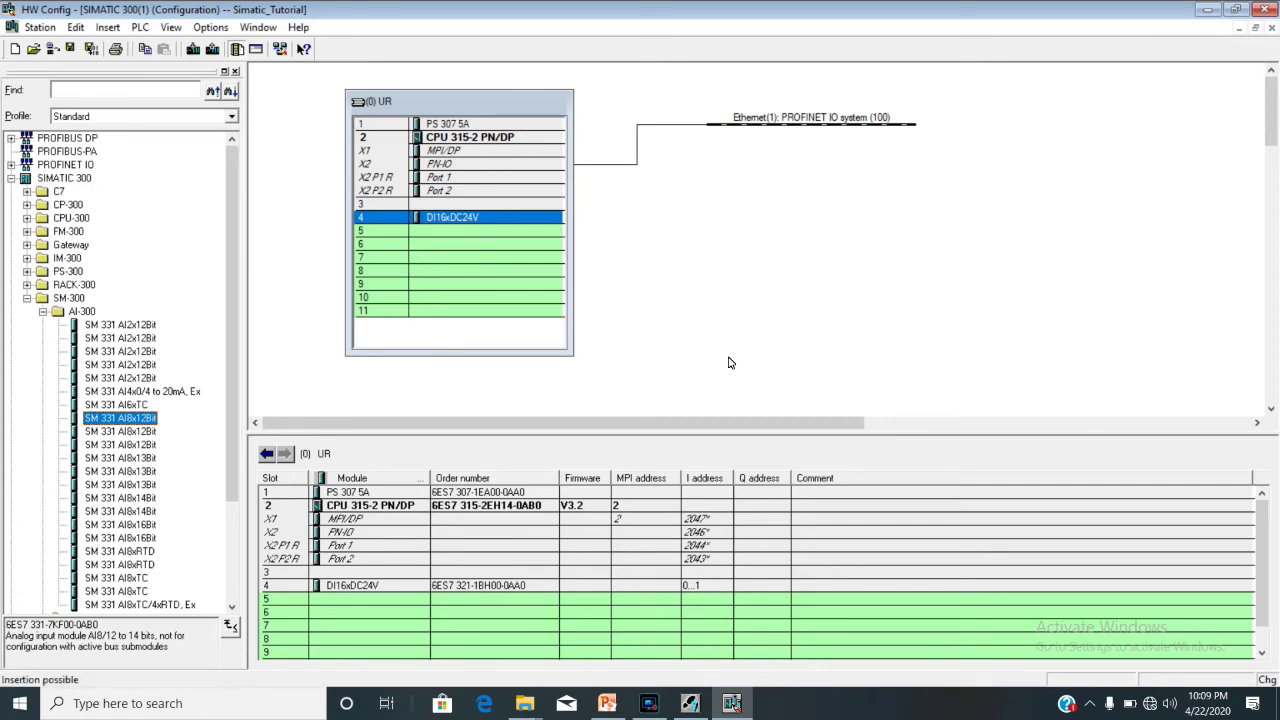
key(Return)
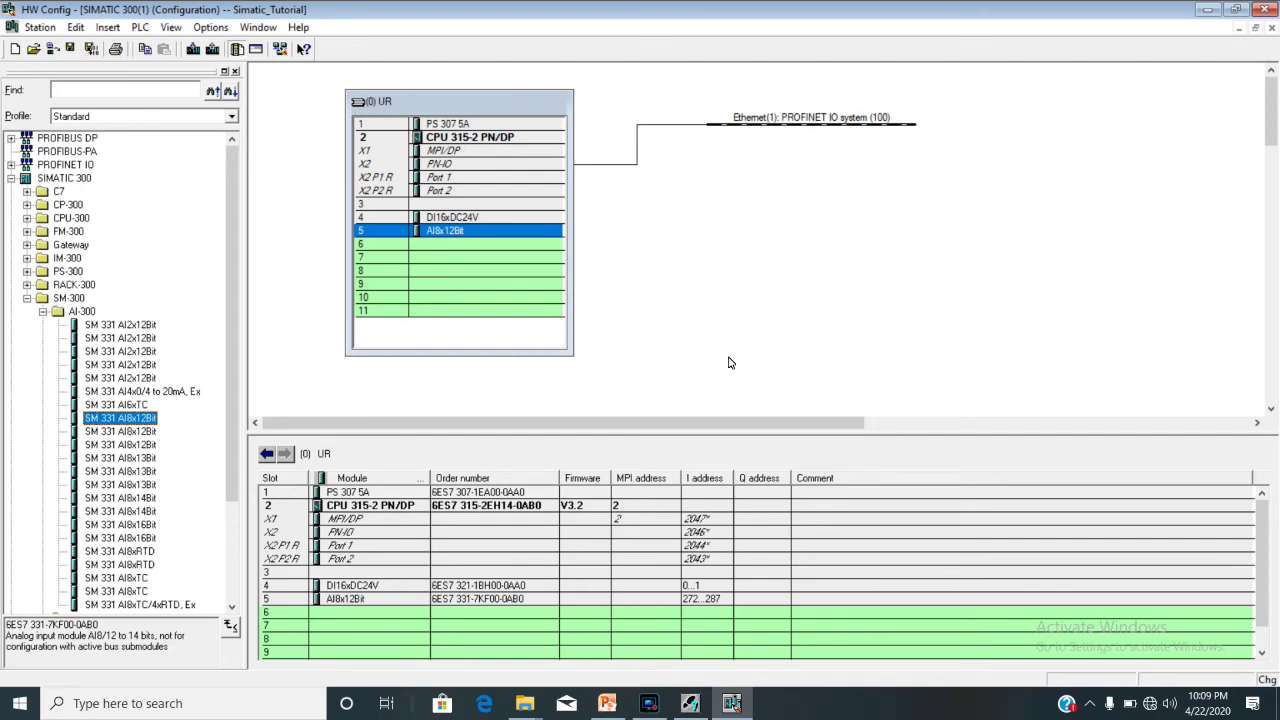
key(Left)
key(Left)
key(Left)
key(Left)
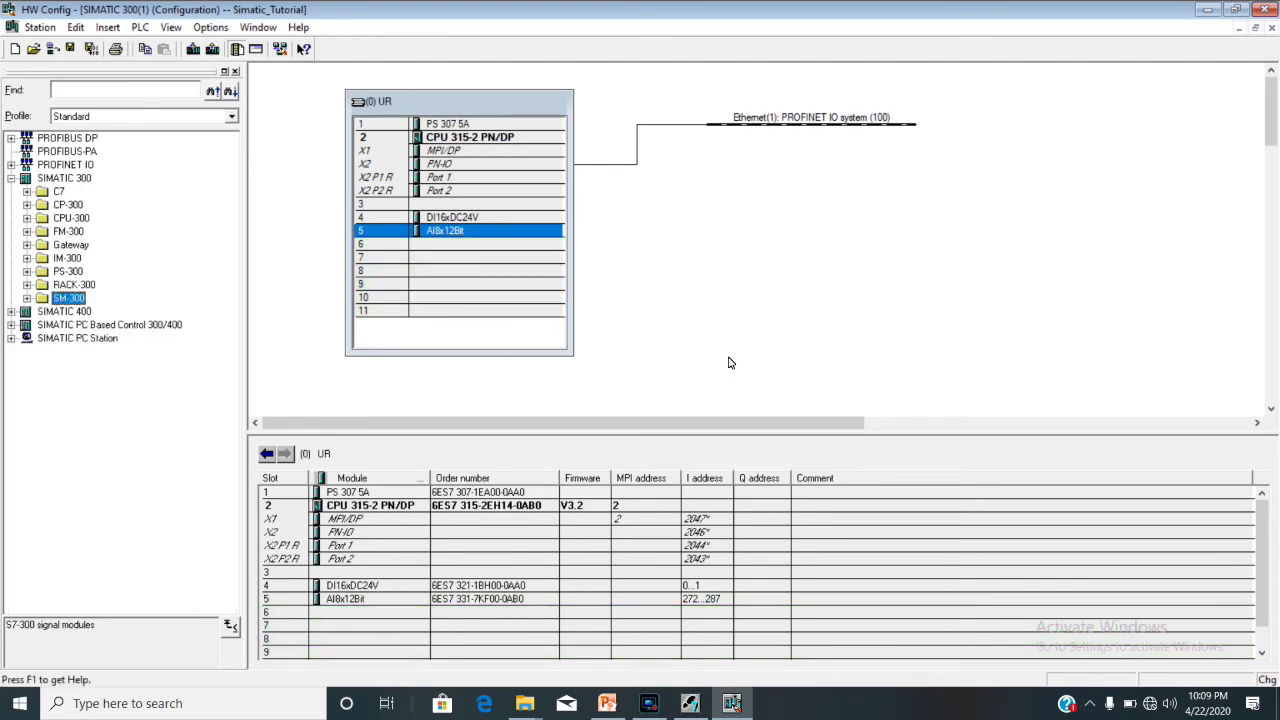
Step: Add the ET 200S interface module IM151-3 PN, 6ES7 151-3AA10-0AB0, to the Ethernet(1) PROFINET IO system
click(730, 362)
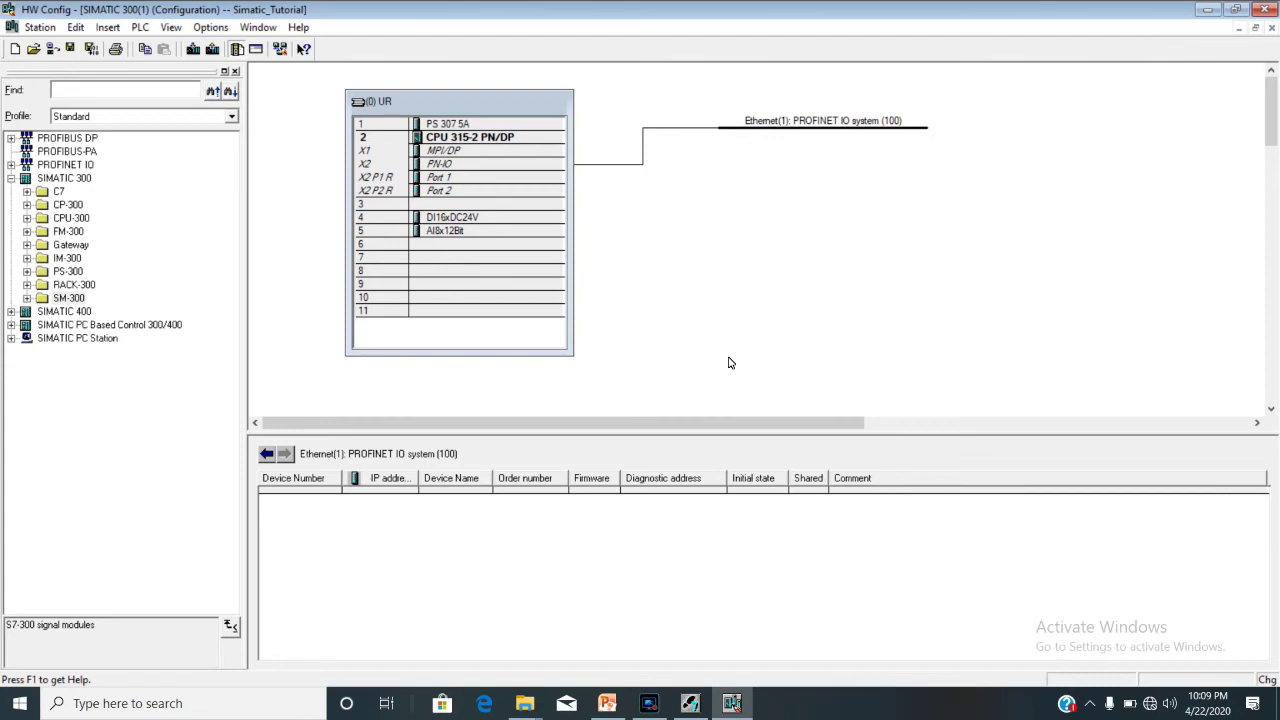
key(Down)
key(Down)
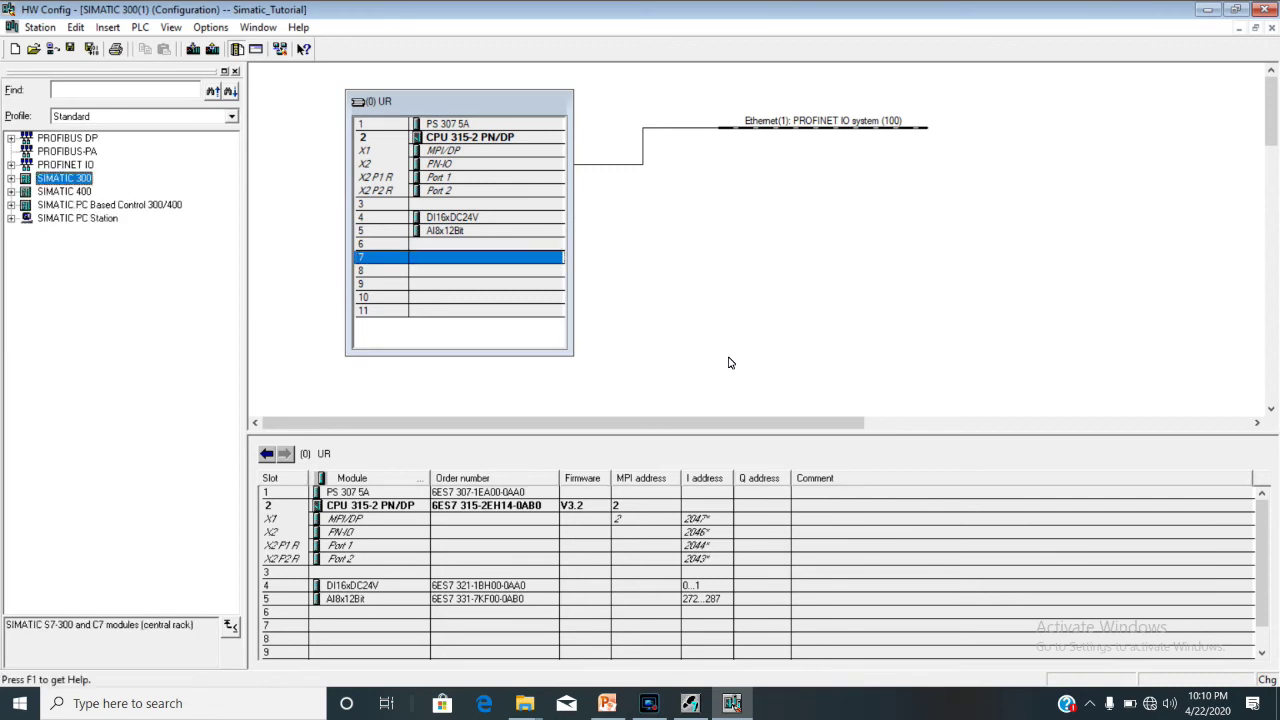
key(Up)
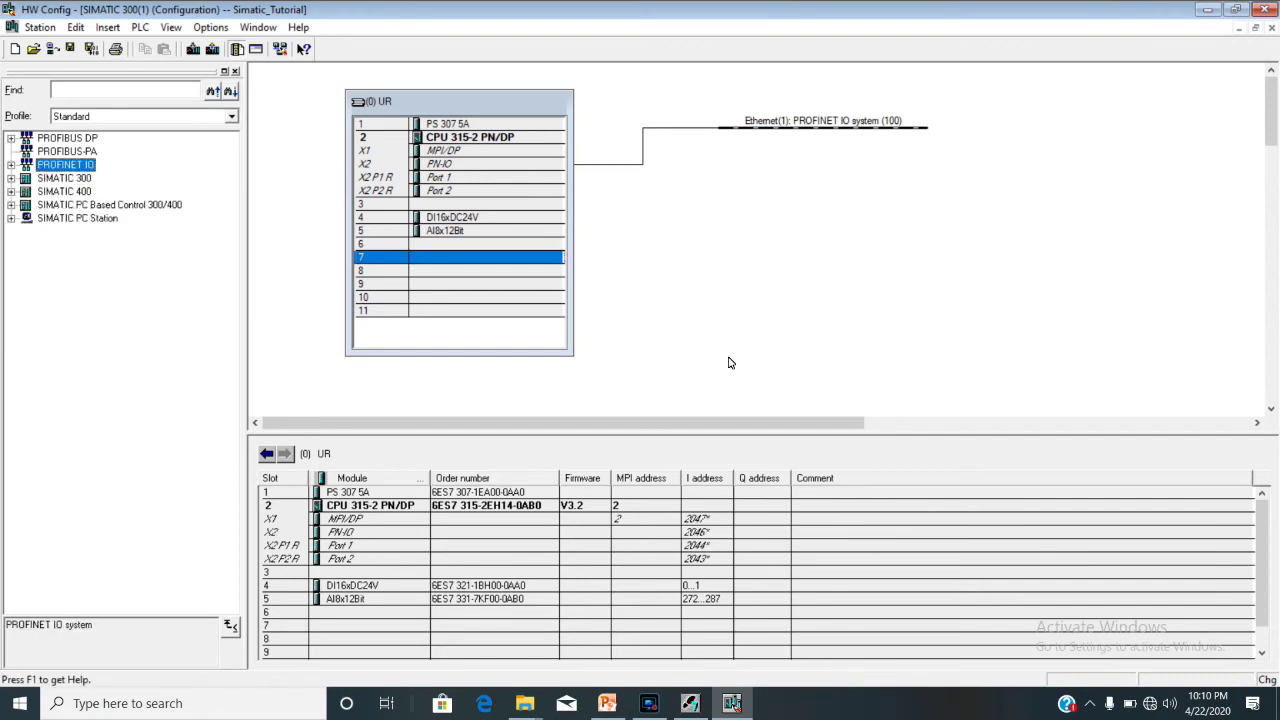
key(Right)
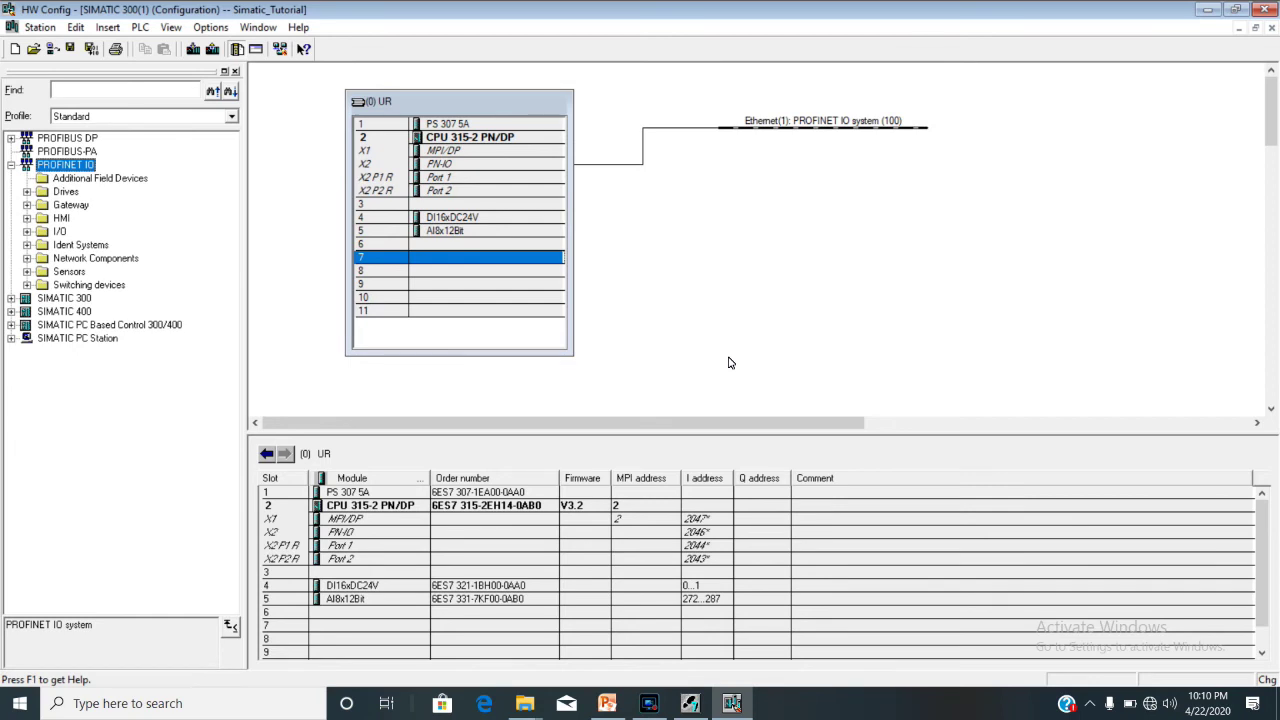
key(Tab)
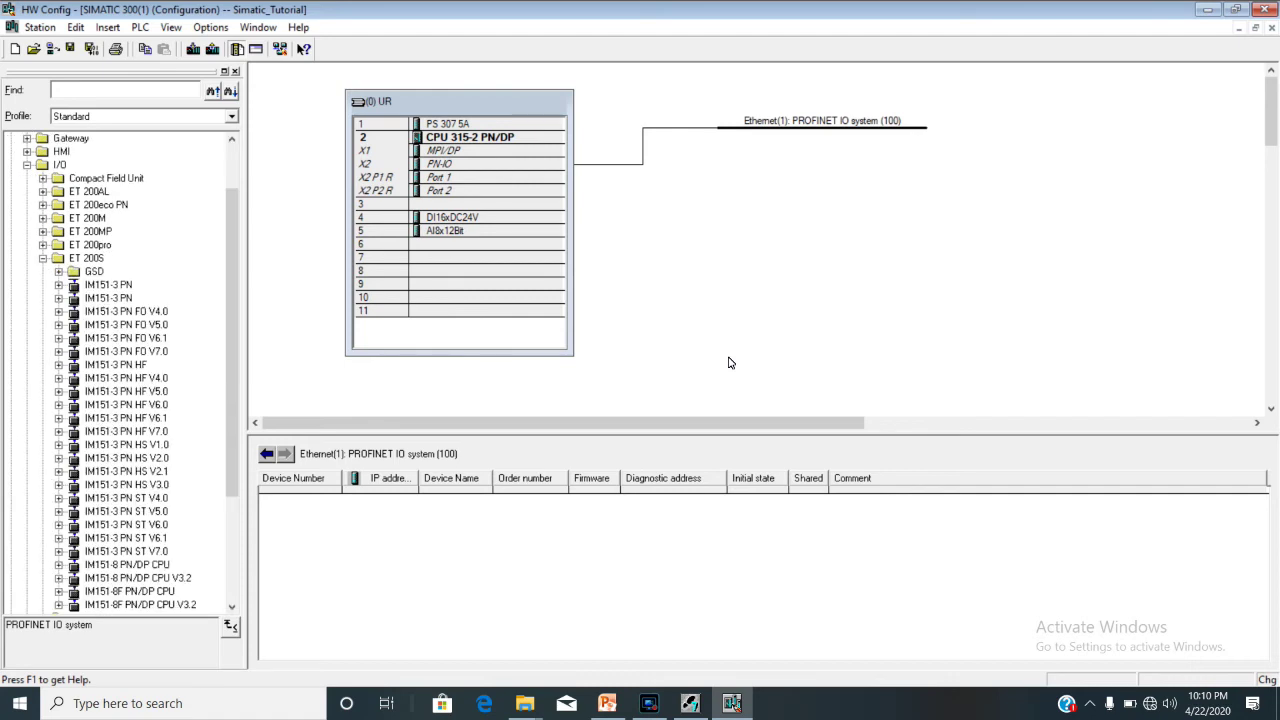
key(Down)
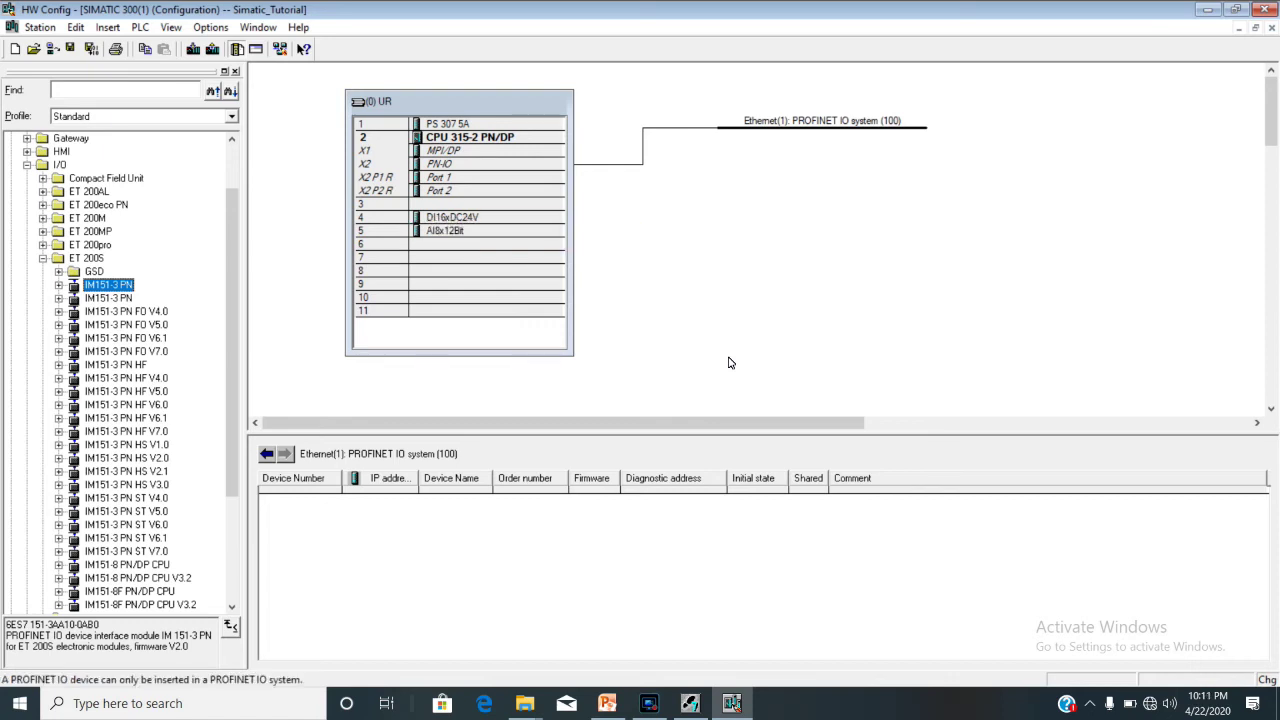
key(Return)
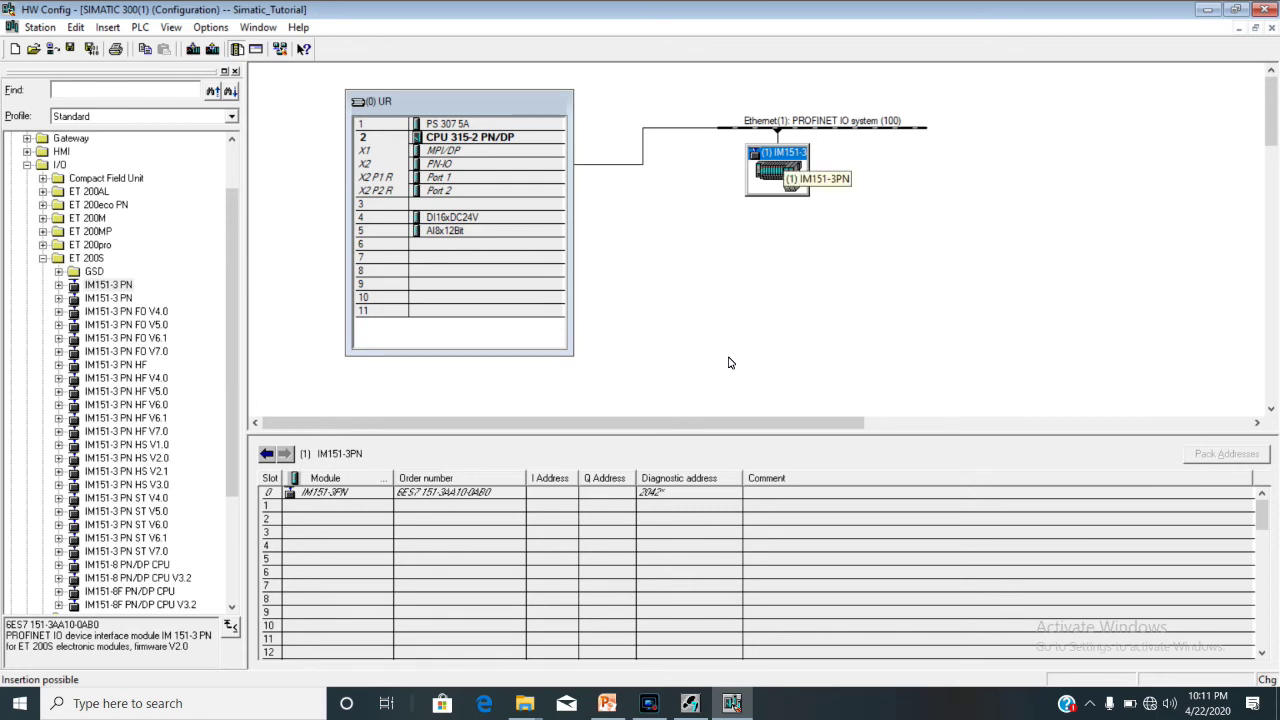
Step: Review the IM151-3PN device properties and its Ethernet interface parameters, accepting both dialogs without edits
key(alt+Return)
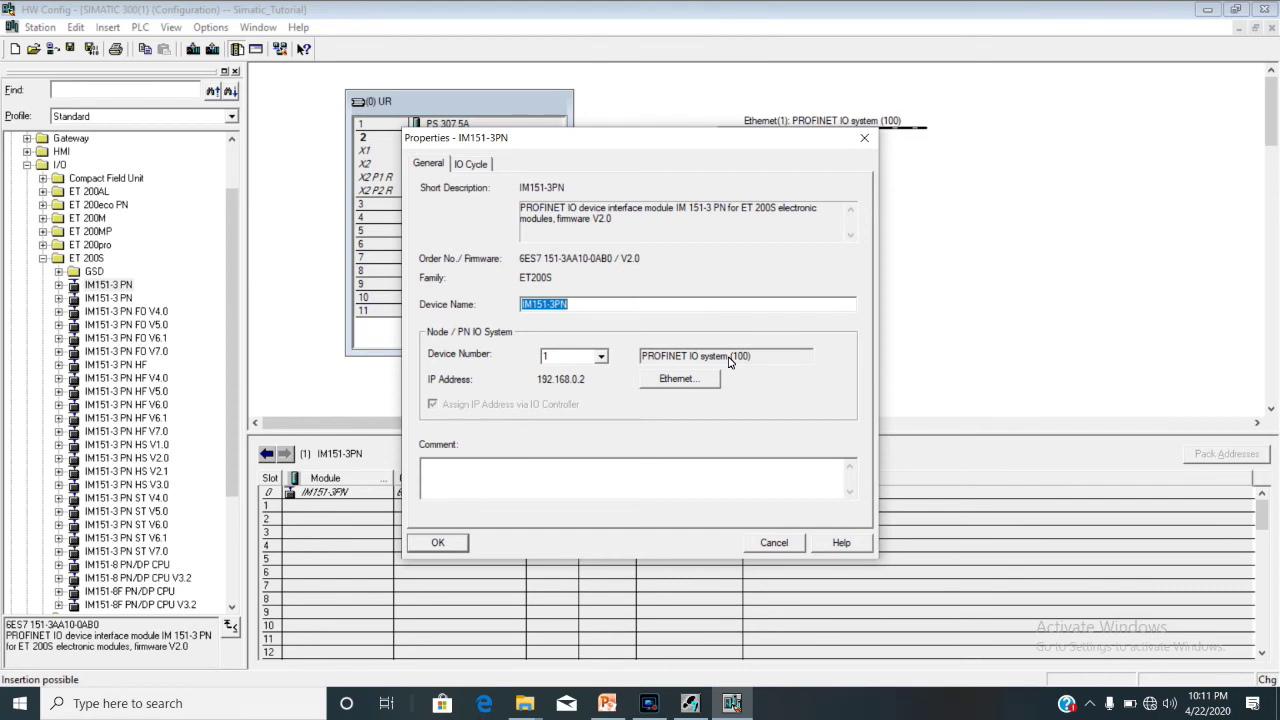
key(Tab)
key(Tab)
key(Return)
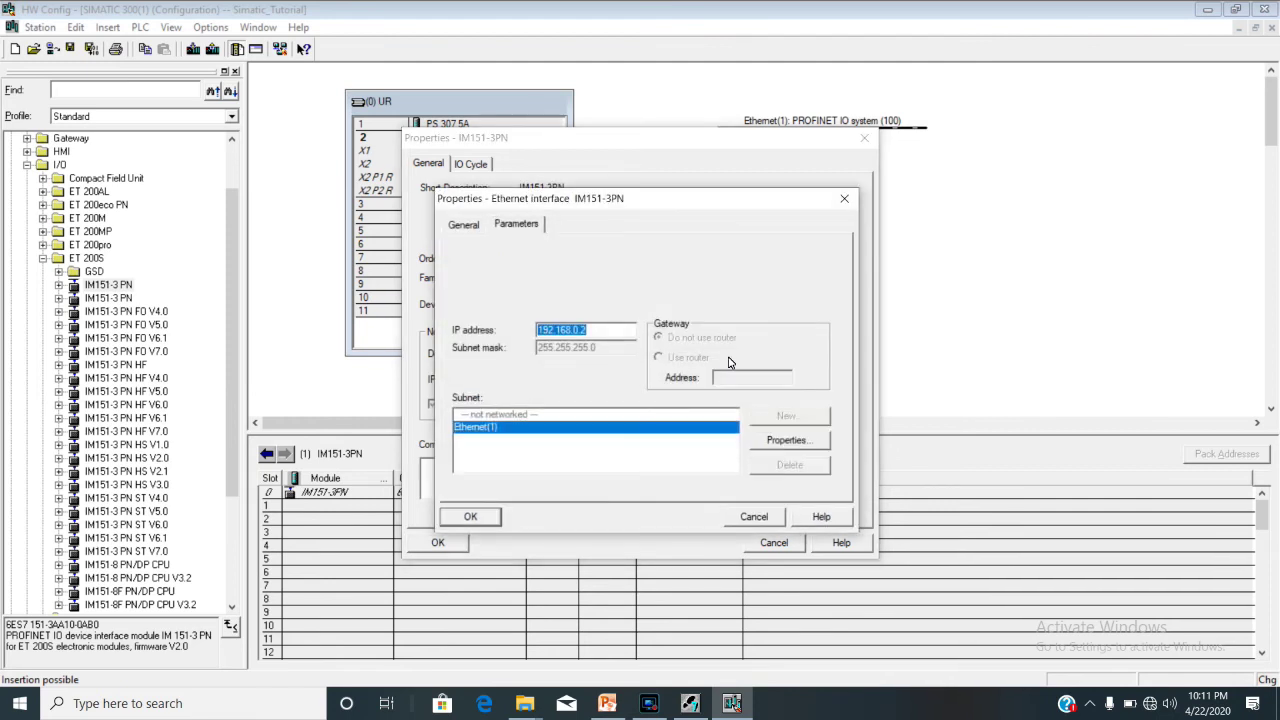
key(Return)
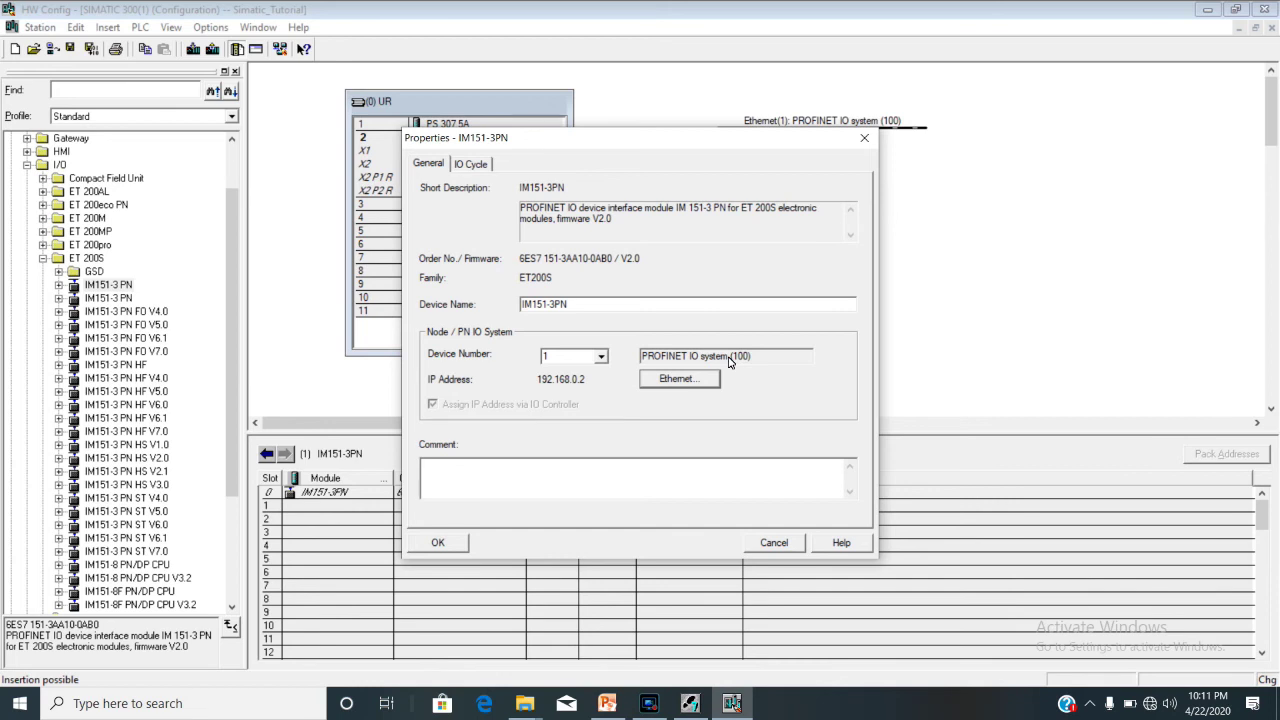
key(Return)
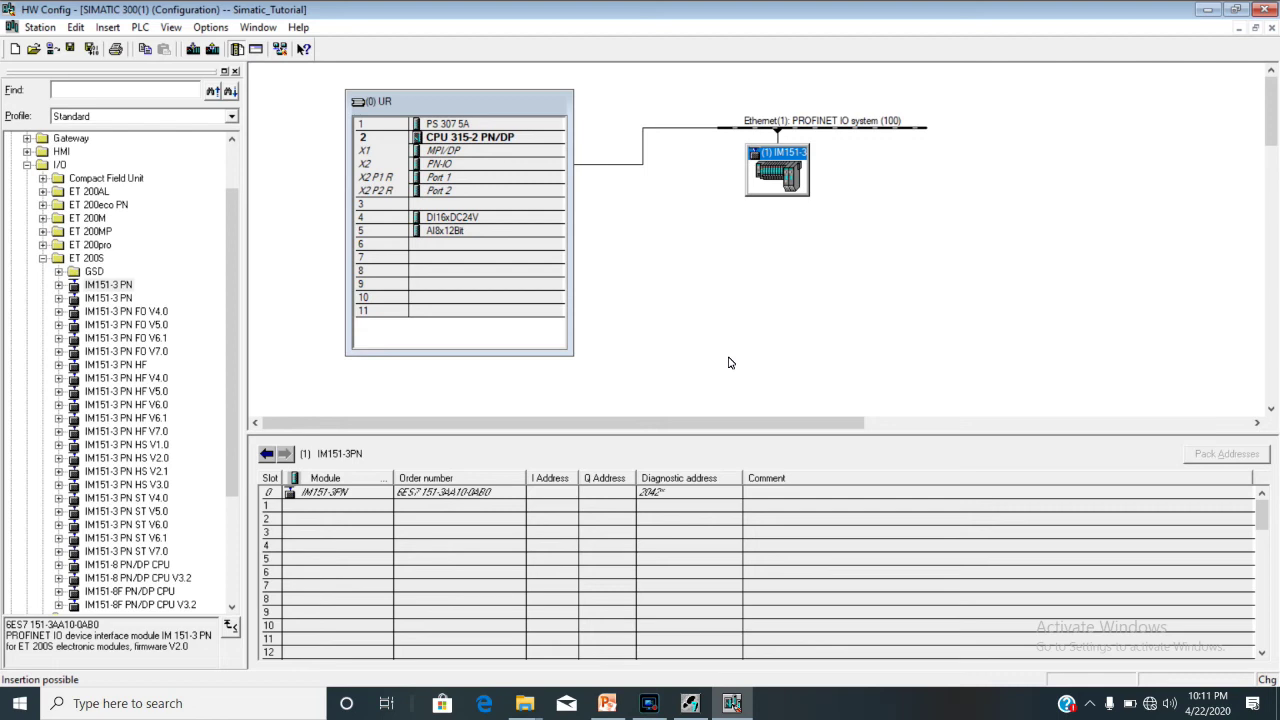
Step: Enlarge the IM151-3PN slot table and look through all of its slots
drag(729, 433, 729, 357)
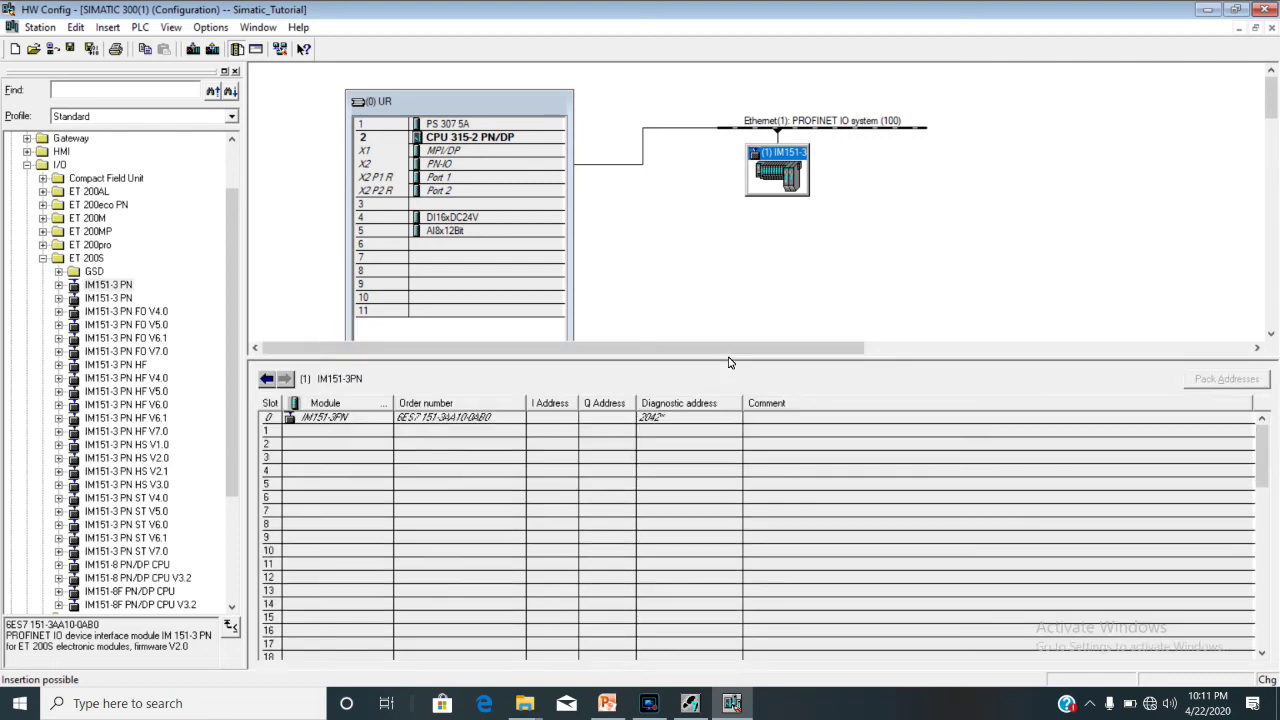
drag(1262, 456, 1262, 610)
scroll(729, 363, up, 15)
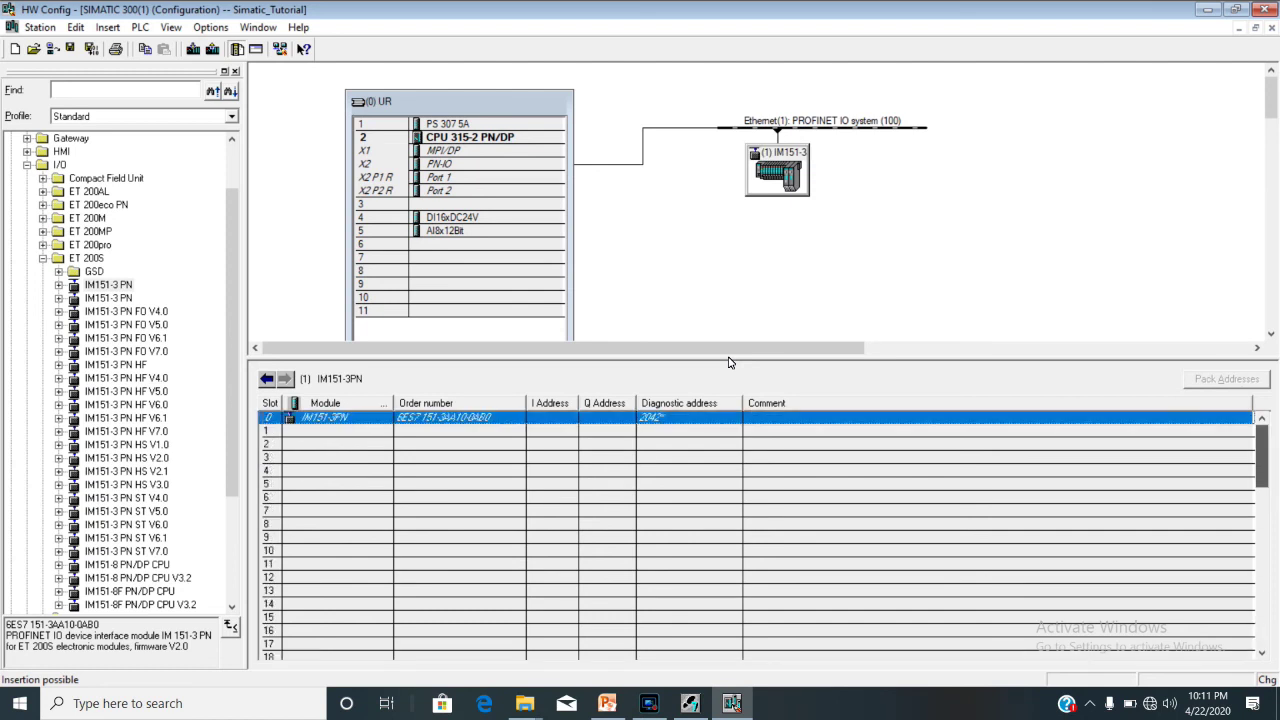
scroll(729, 363, down, 15)
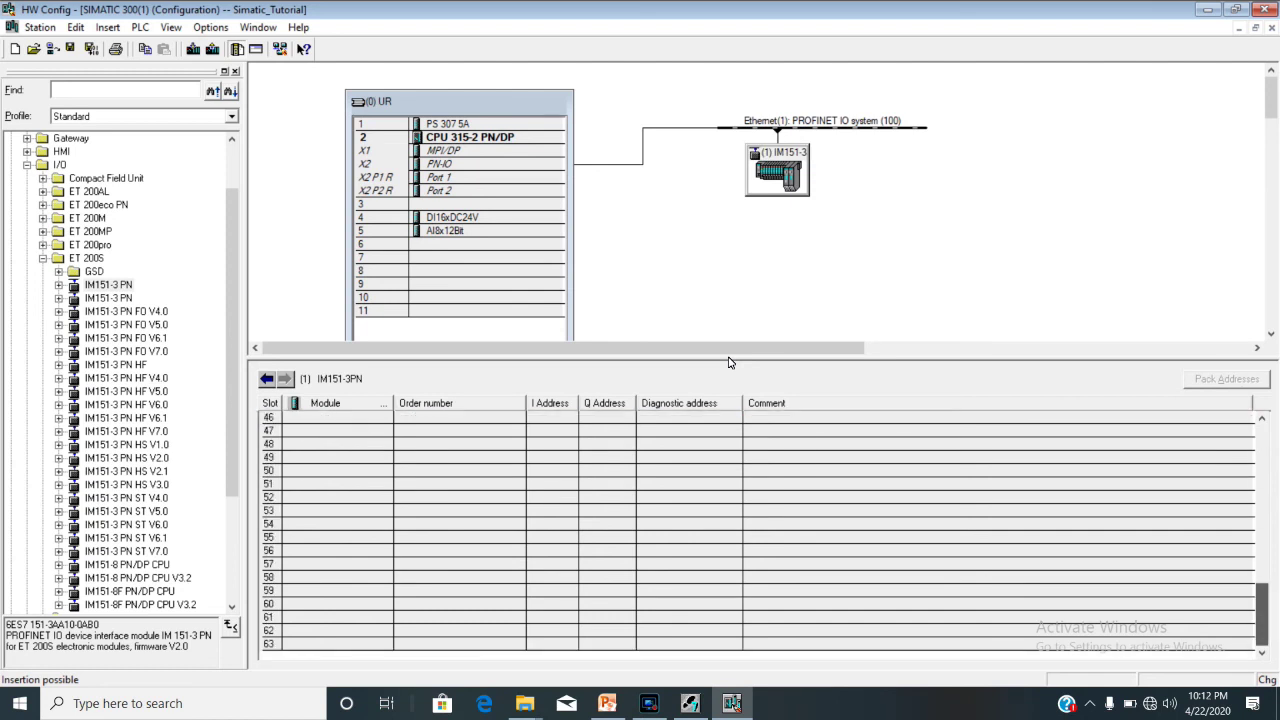
scroll(729, 363, up, 15)
scroll(729, 363, up, 1)
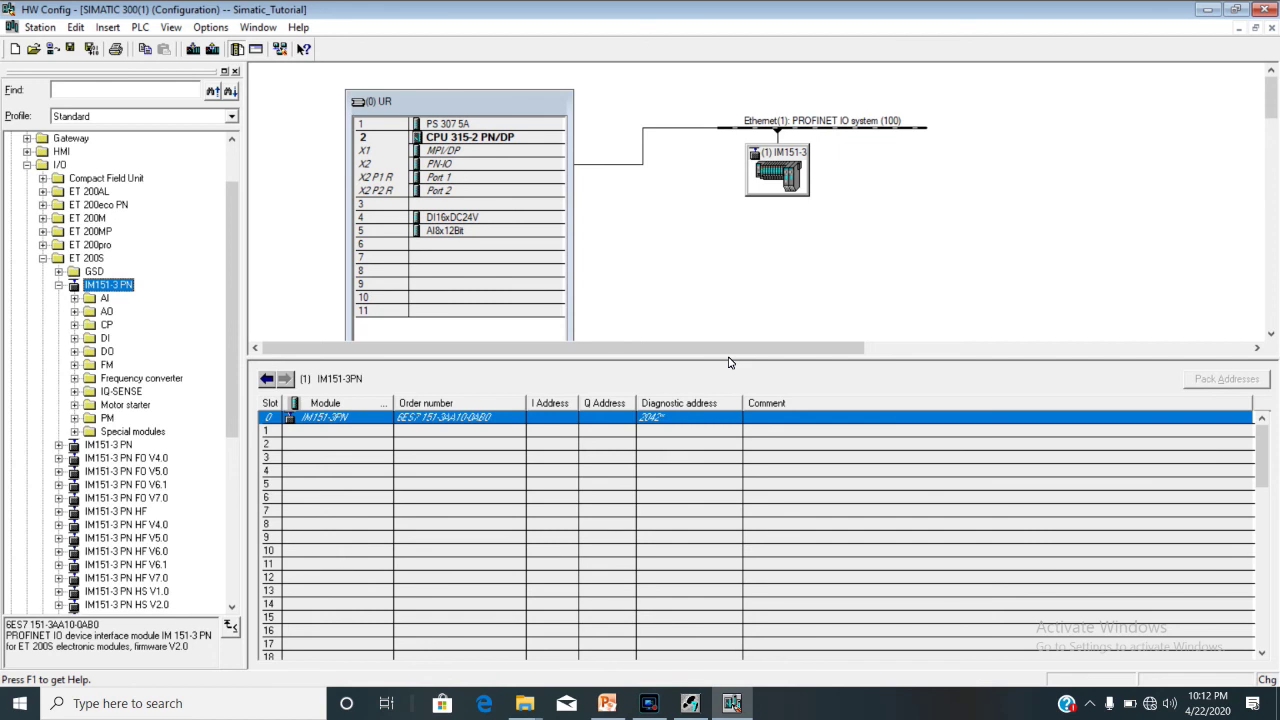
Step: Insert the PM-E DC24V power module, 6ES7 138-4CA00-0AA0, into slot 1 of the IM151-3PN and collapse the PM folder
key(Down)
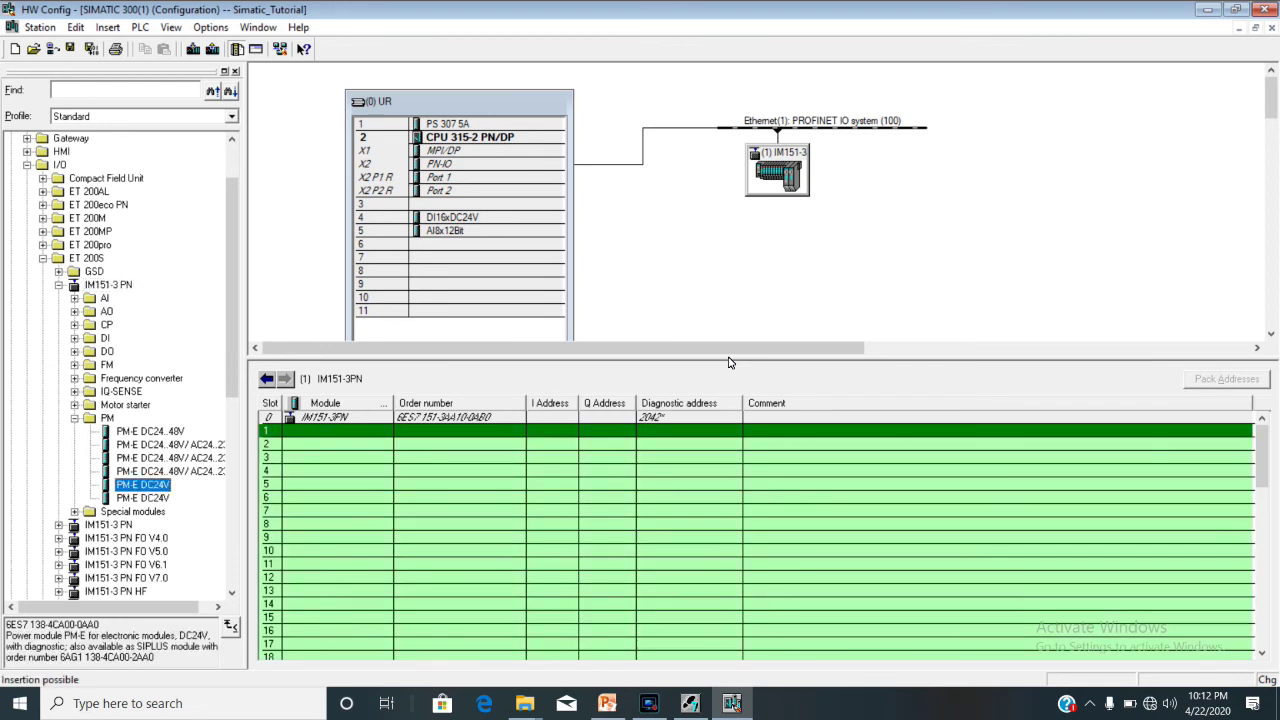
key(Return)
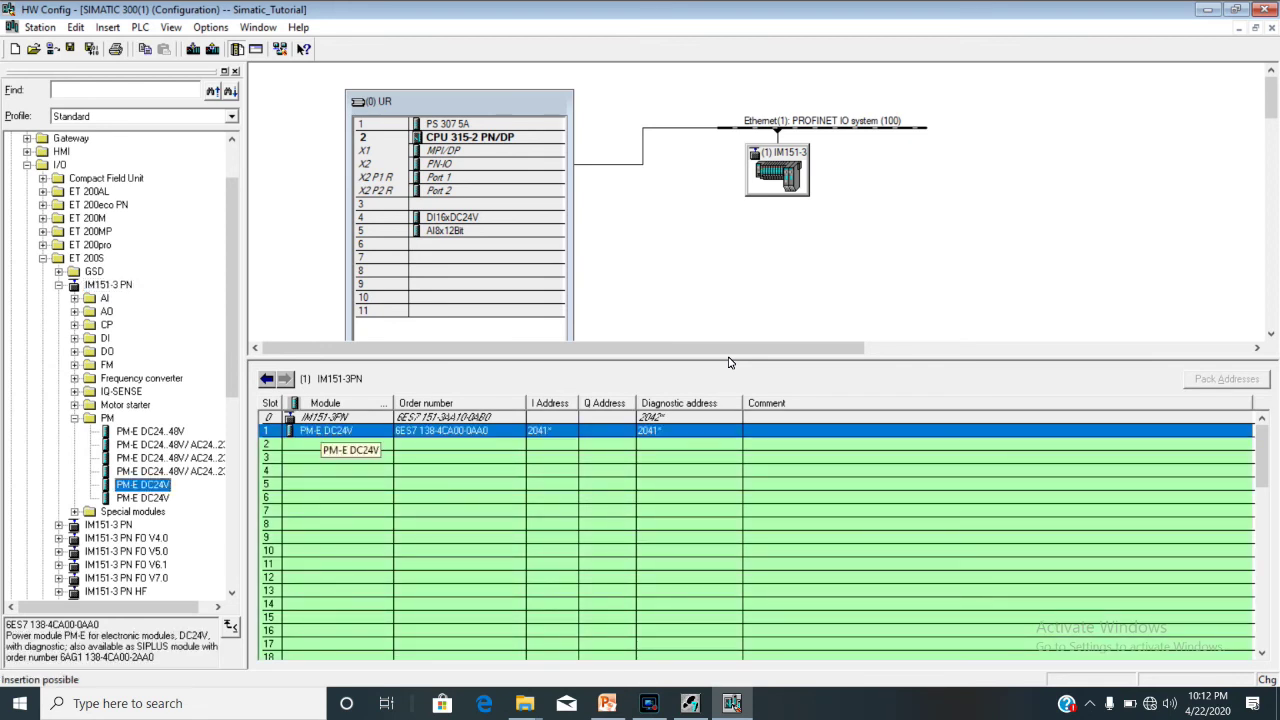
key(Left)
key(Left)
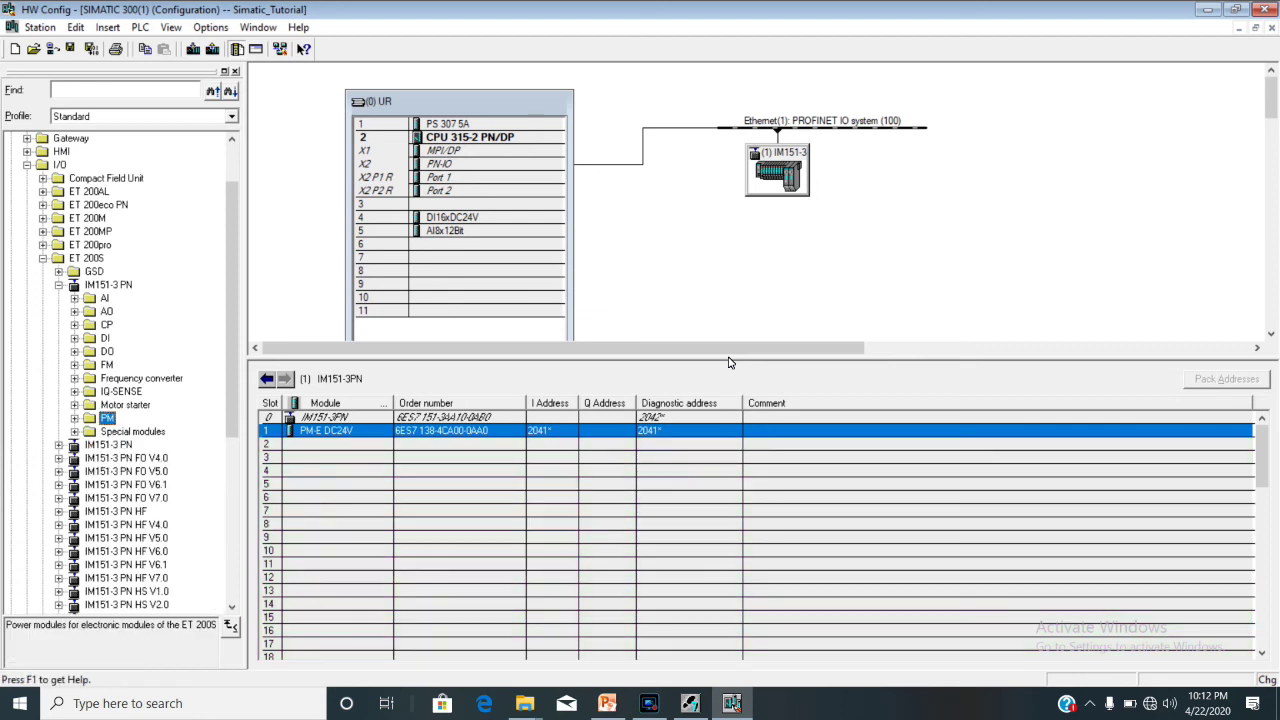
Step: Insert the 4DI DC24V ST digital input module, 6ES7 131-4BD01-0AA0, from the DI folder into slot 2 of the IM151-3PN
key(Up)
key(Up)
key(Up)
key(Up)
key(Up)
key(Up)
key(Right)
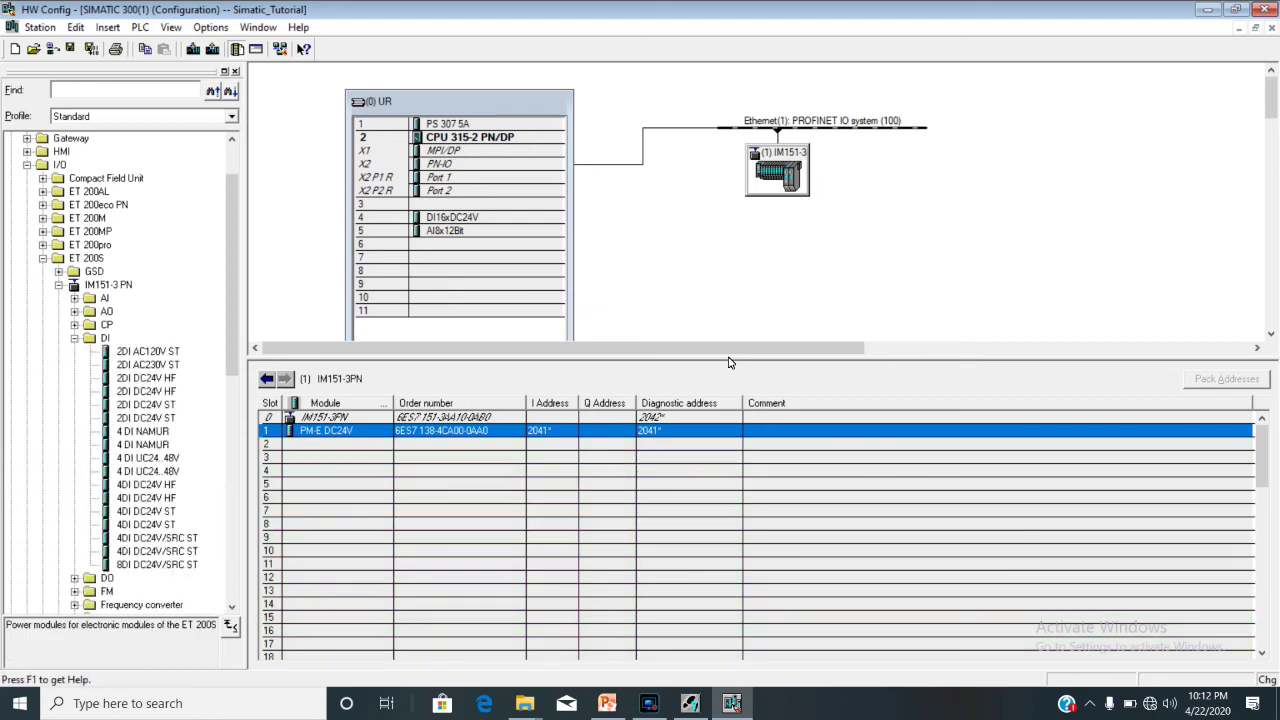
key(Down)
key(Down)
key(Down)
key(Down)
key(Down)
key(Down)
key(Down)
key(Down)
key(Down)
key(Down)
key(Down)
key(Down)
key(Down)
key(Down)
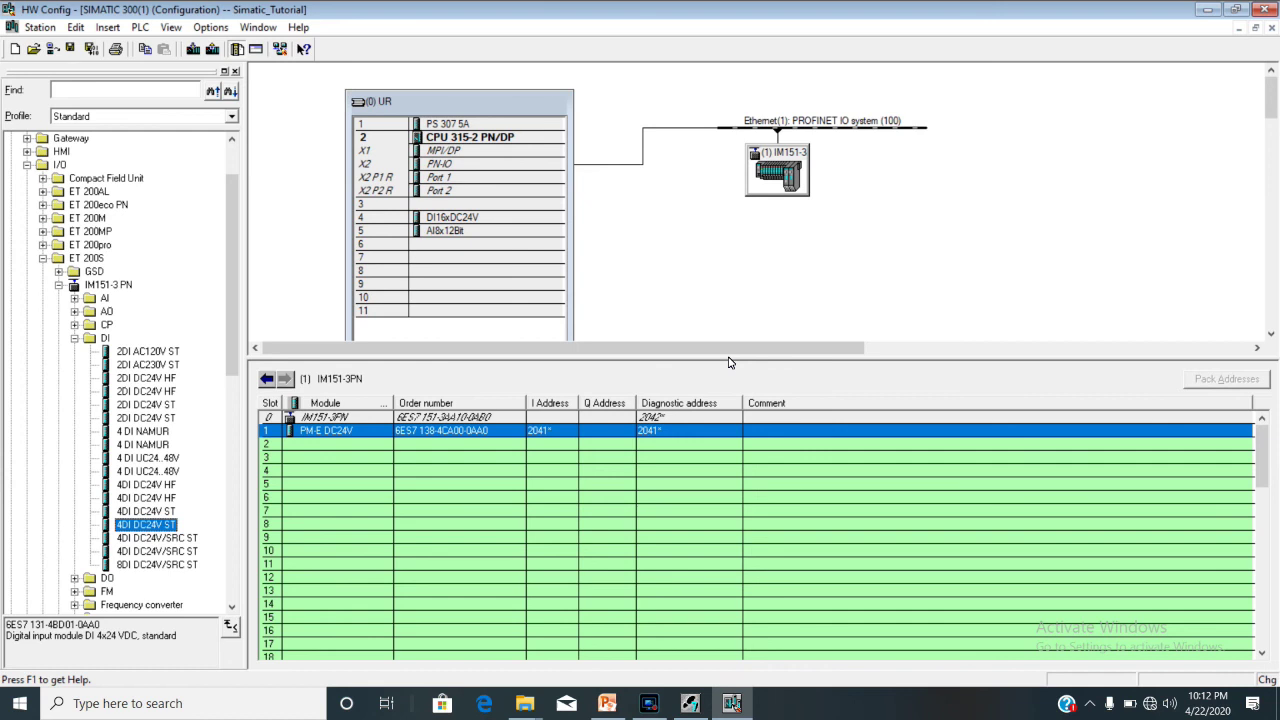
key(Return)
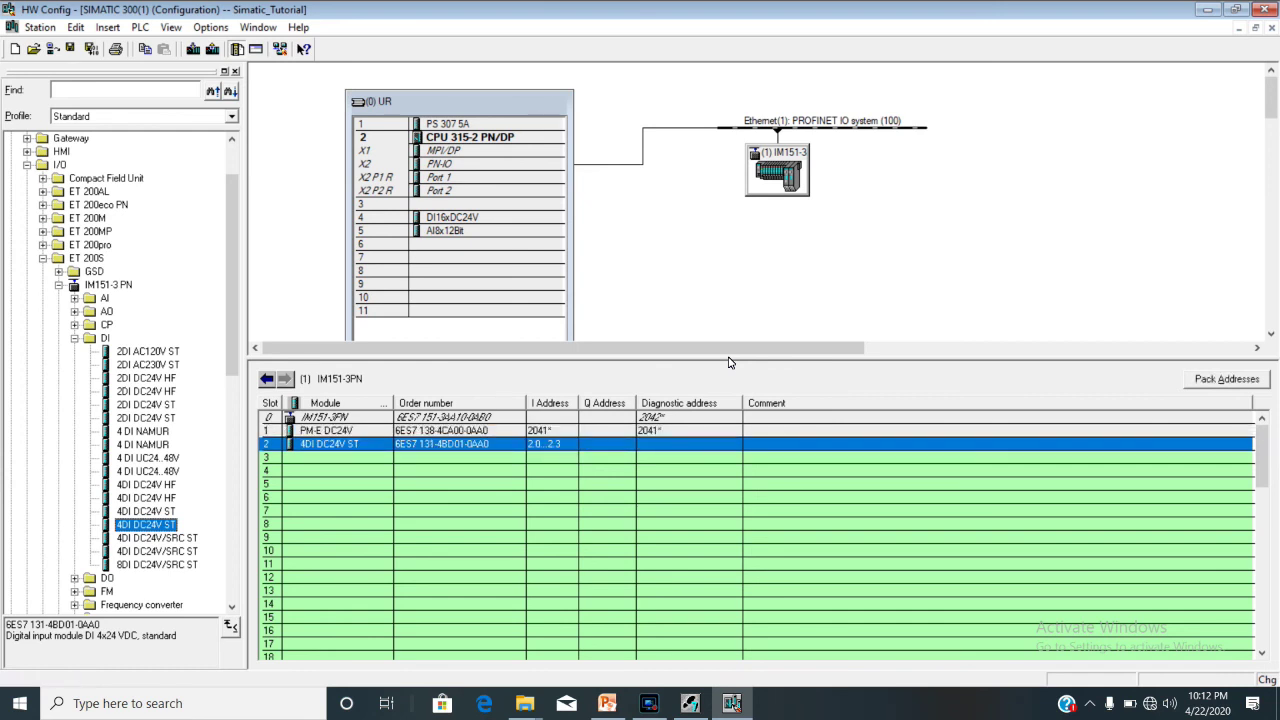
Step: Insert four more 4DI DC24V ST digital input modules, 6ES7 131-4BD01-0AA0, into slots 3 to 6 of the IM151-3PN
key(Down)
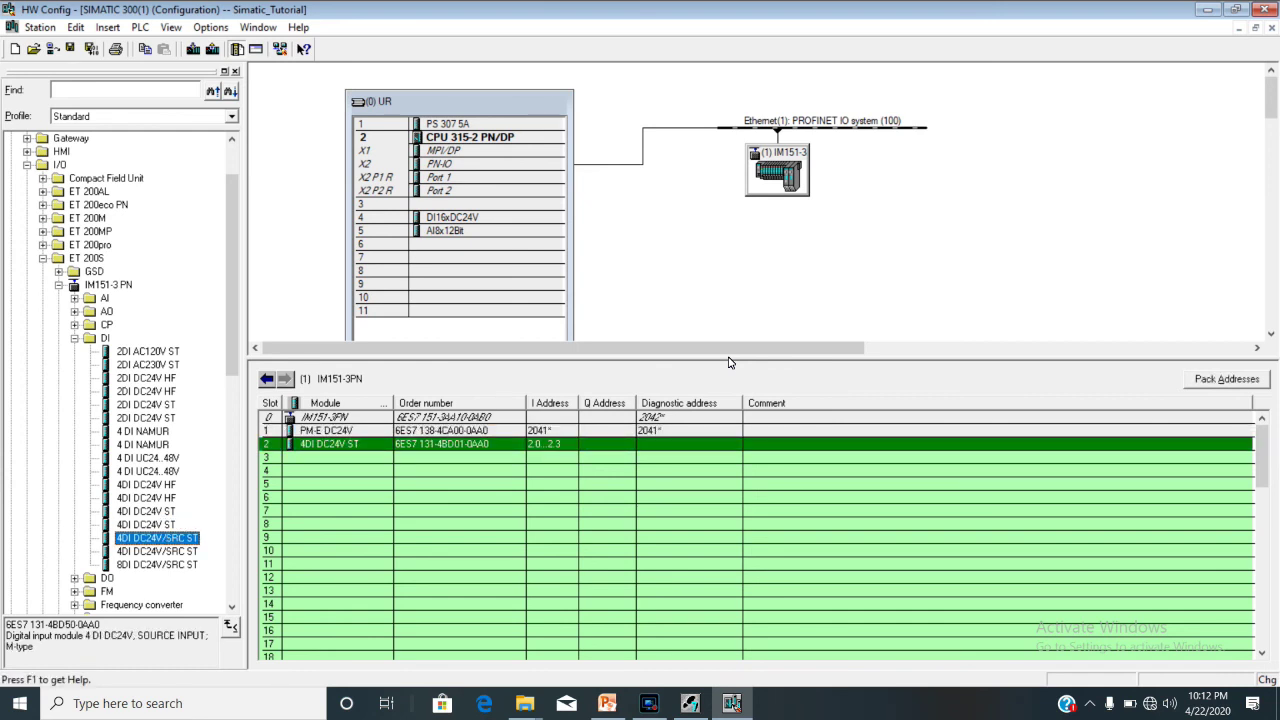
key(Tab)
key(Down)
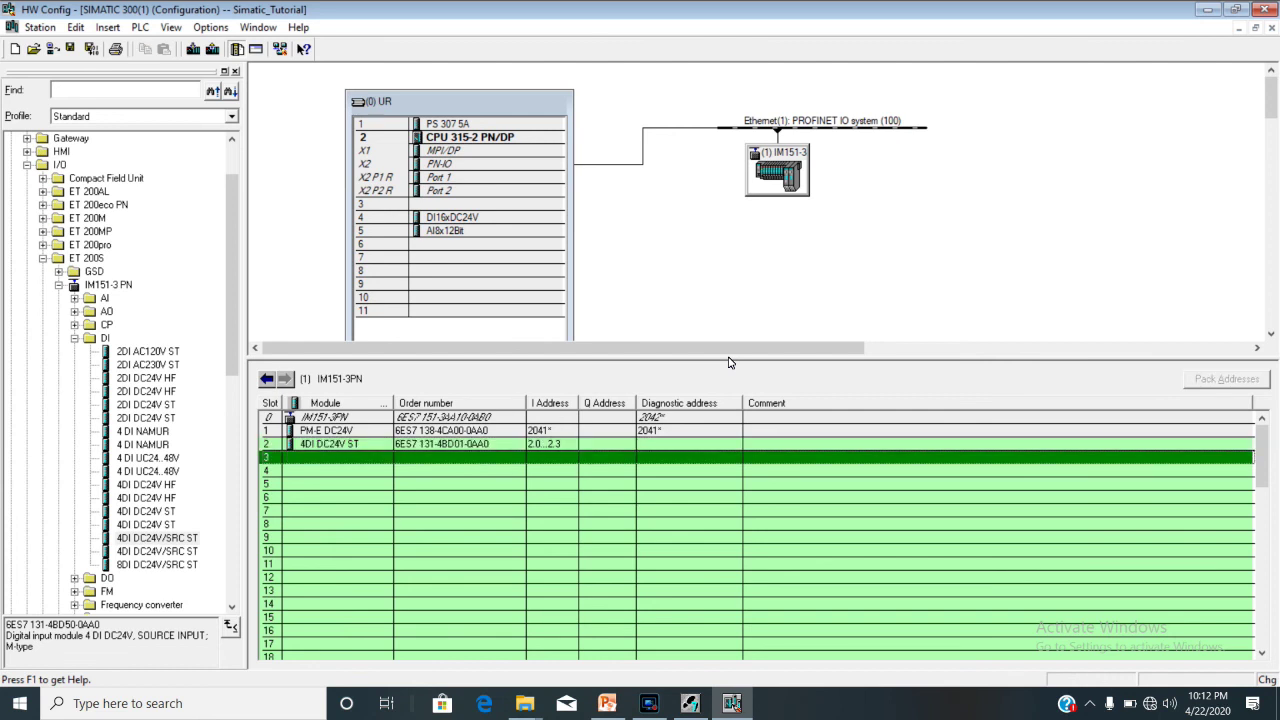
key(Up)
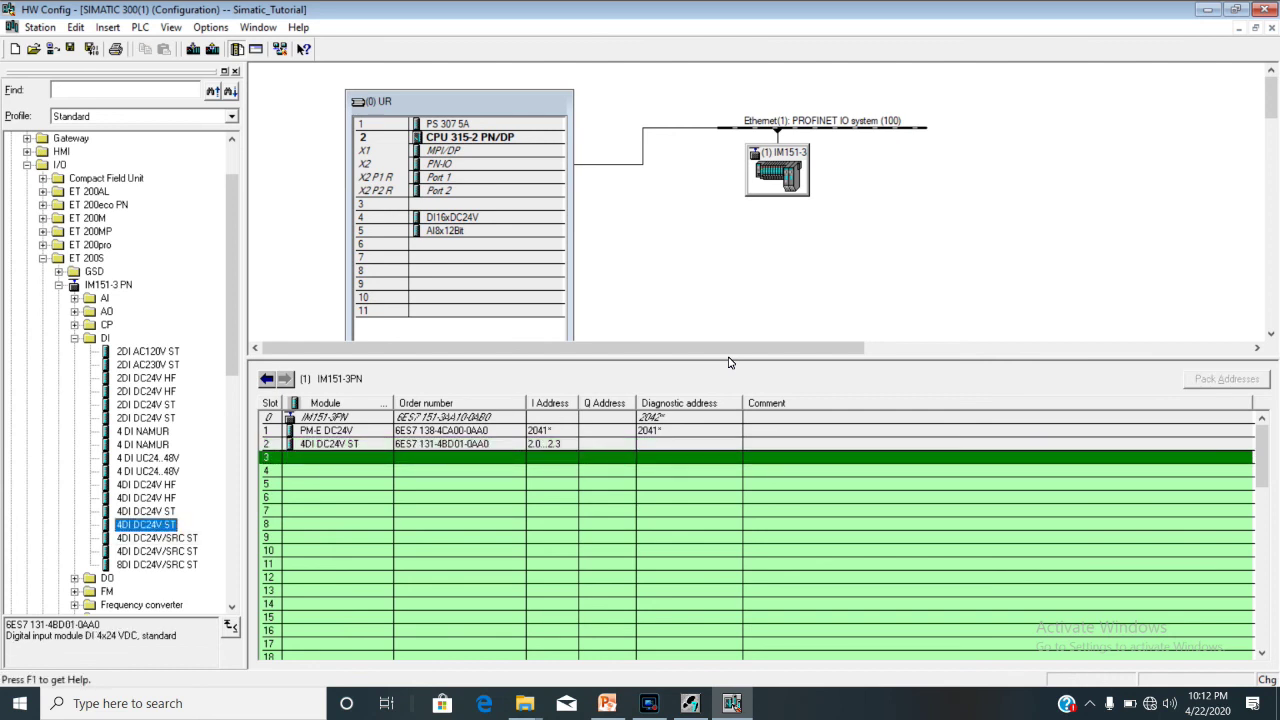
key(Return)
key(Return)
key(Return)
key(Return)
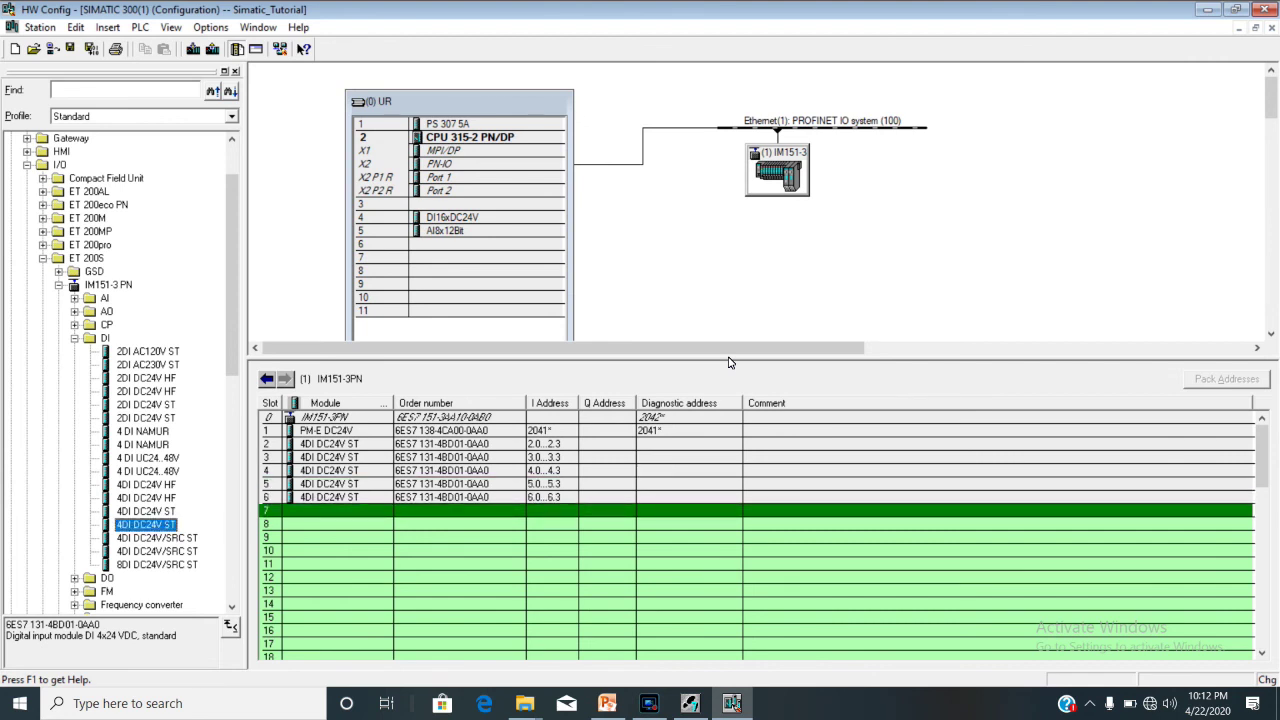
Step: Collapse the DI folder and insert the PM-E DC24V power module, 6ES7 138-4CA00-0AA0, into slot 7 of the IM151-3PN
key(Left)
key(Left)
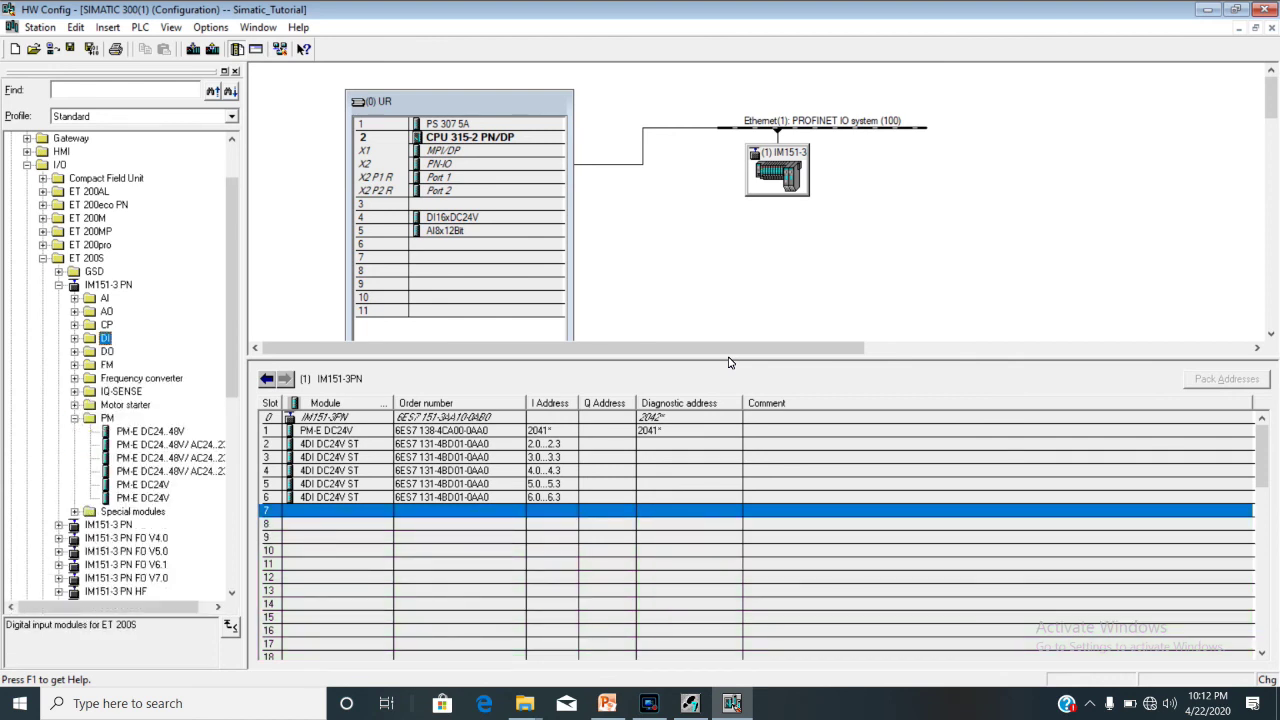
key(Down)
key(Down)
key(Down)
key(Down)
key(Down)
key(Down)
key(Down)
key(Down)
key(Down)
key(Down)
key(Down)
key(Return)
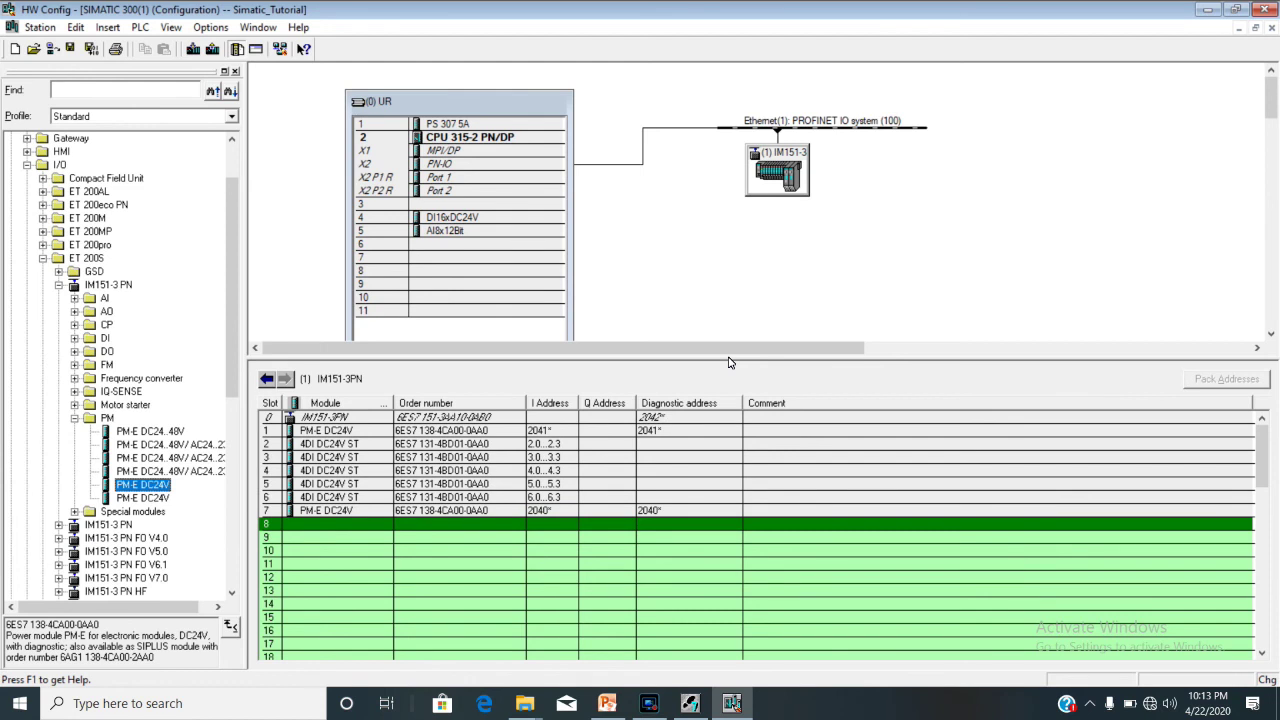
Step: Insert four 2AI U ST analog input modules, 6ES7 134-4FB00-0AB0, from the AI folder into slots 8 to 11 of the IM151-3PN
key(Left)
key(Left)
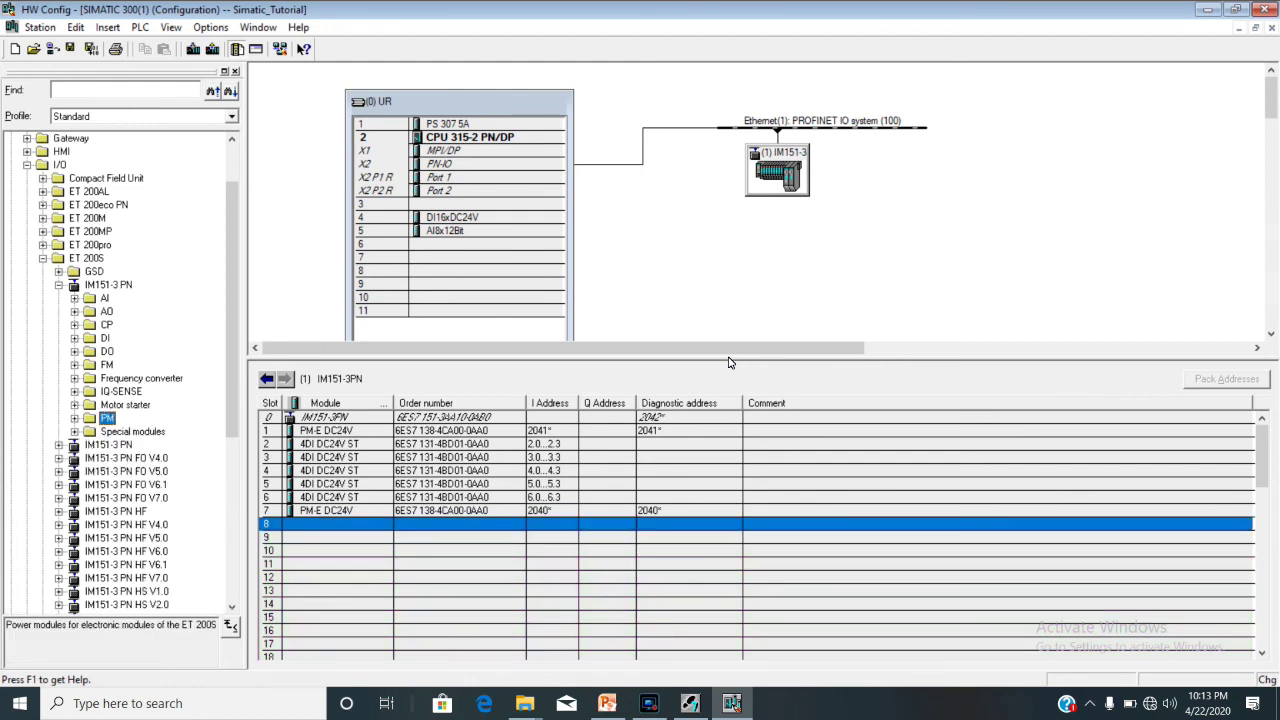
key(Up)
key(Up)
key(Up)
key(Up)
key(Up)
key(Up)
key(Right)
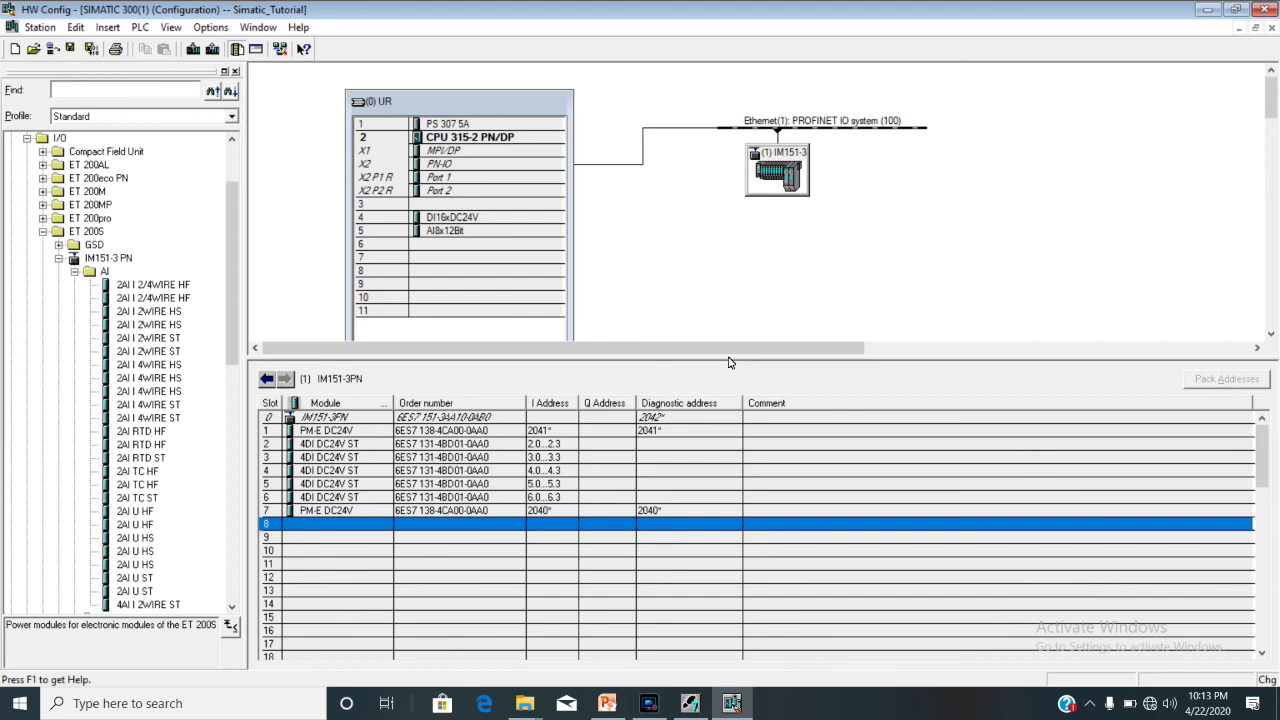
key(Page_Down)
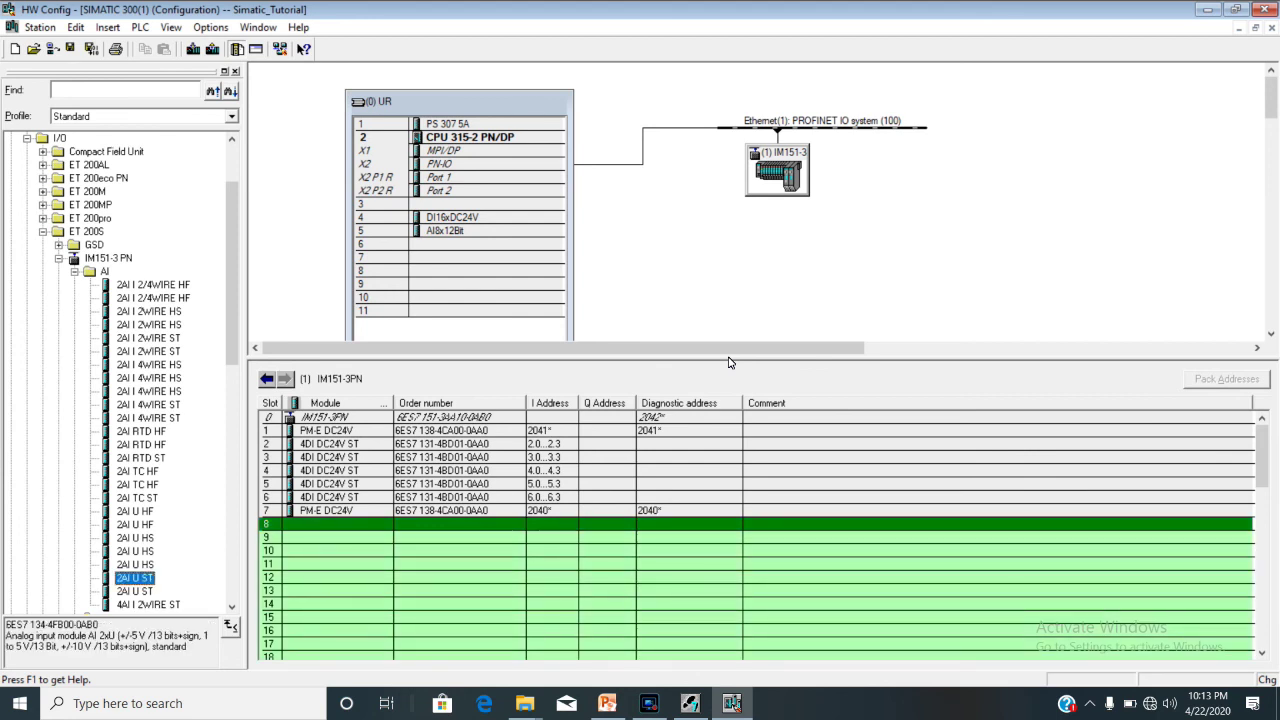
key(Return)
key(Return)
key(Return)
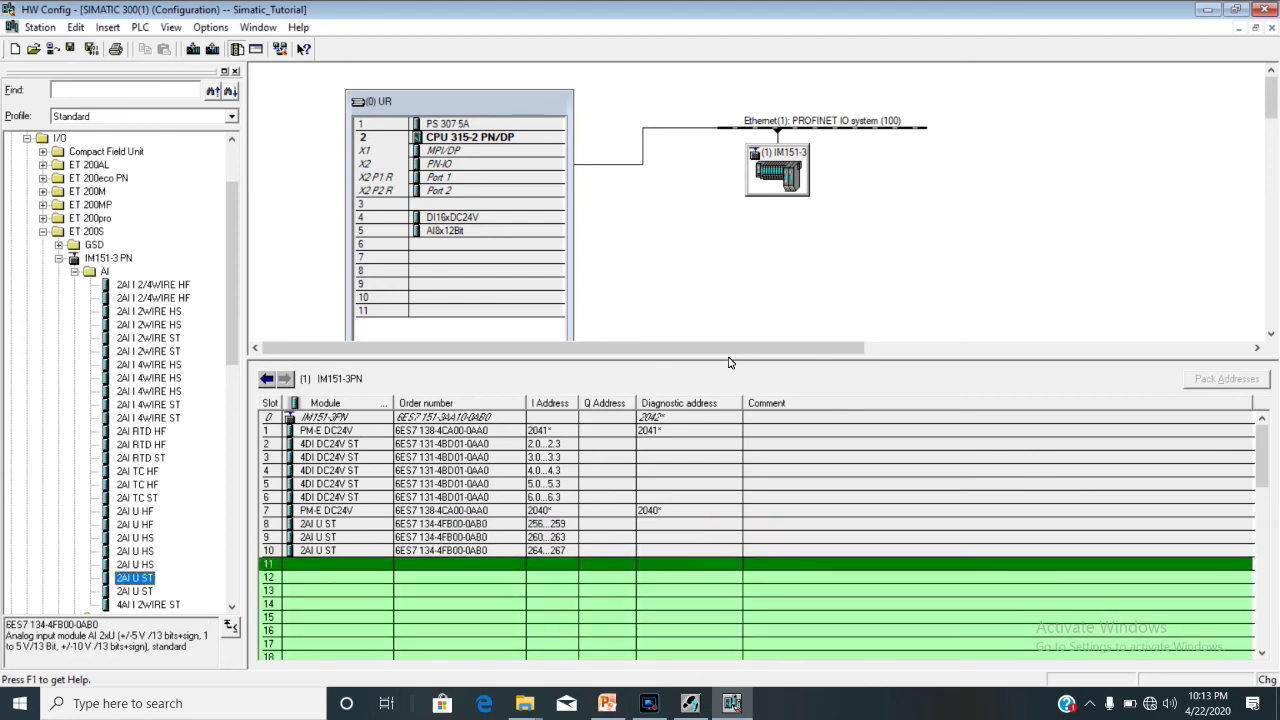
key(Return)
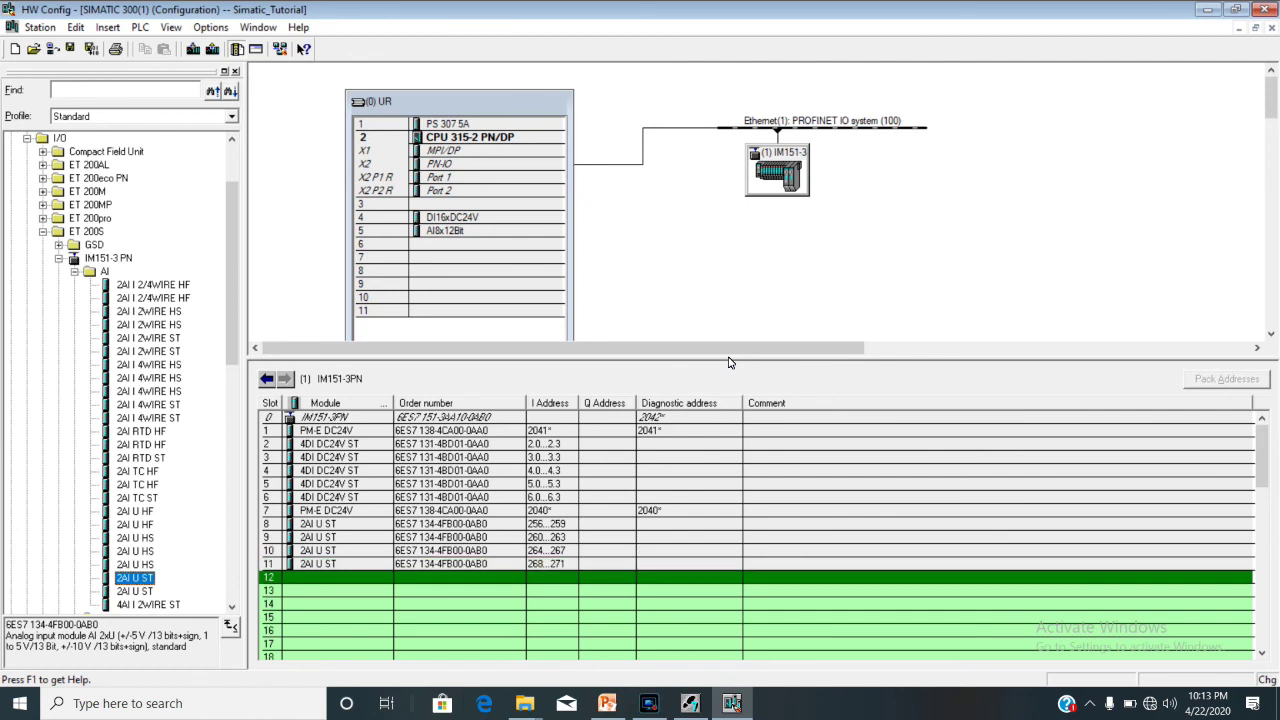
Step: Add the SINAMICS G120 CU240E-2 PN(-F) V4.7 drive, 6SL3 244-0BB1x-1FAx, to the PROFINET IO system and review its properties without edits
scroll(729, 362, down, 5)
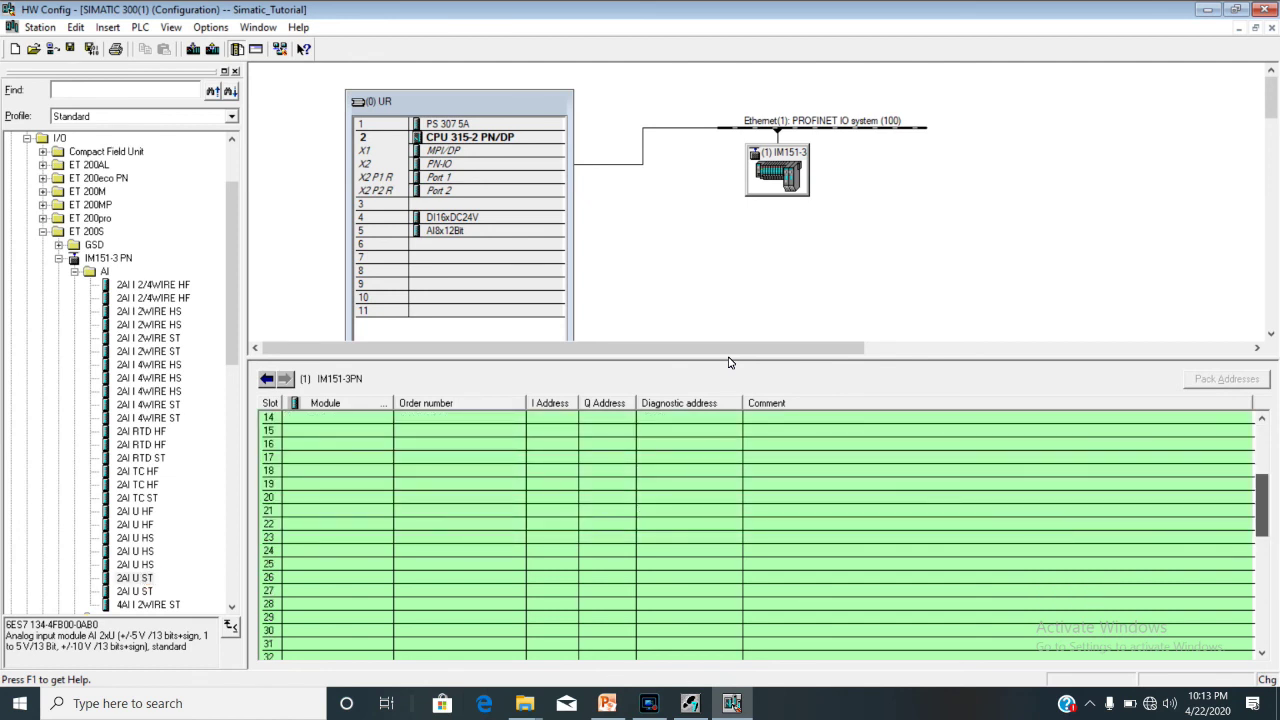
scroll(729, 362, down, 3)
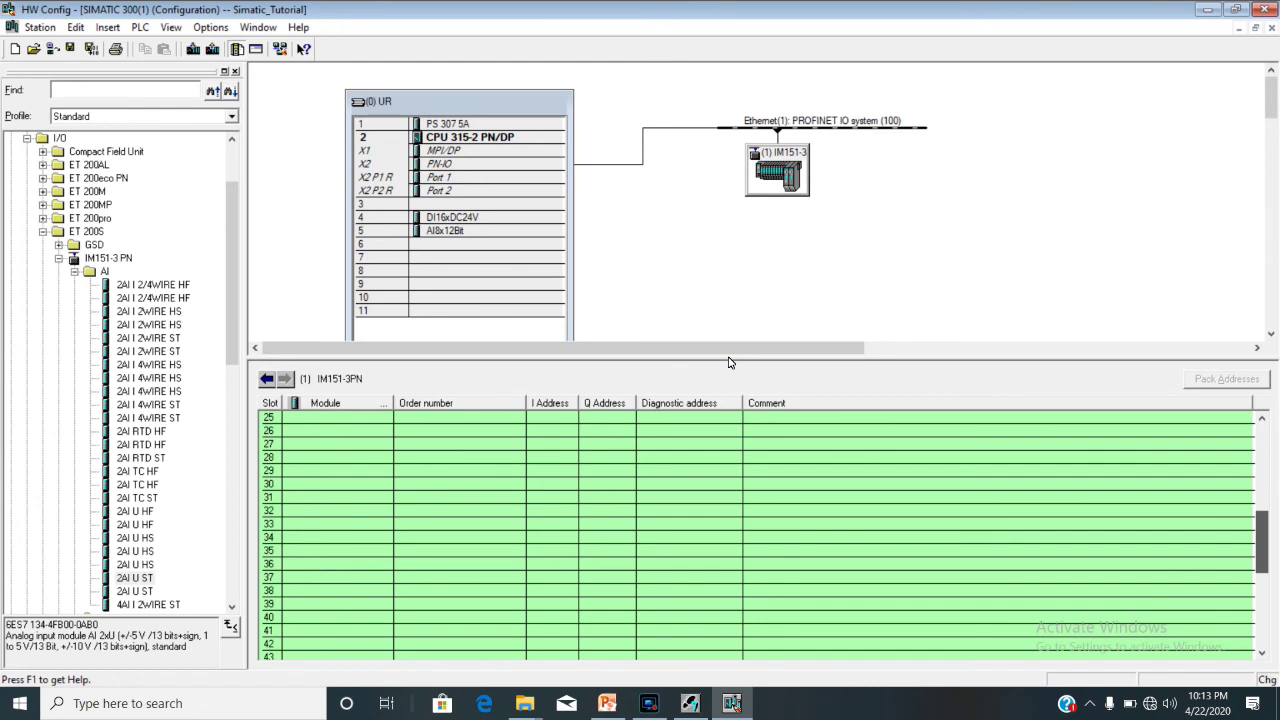
scroll(729, 362, up, 7)
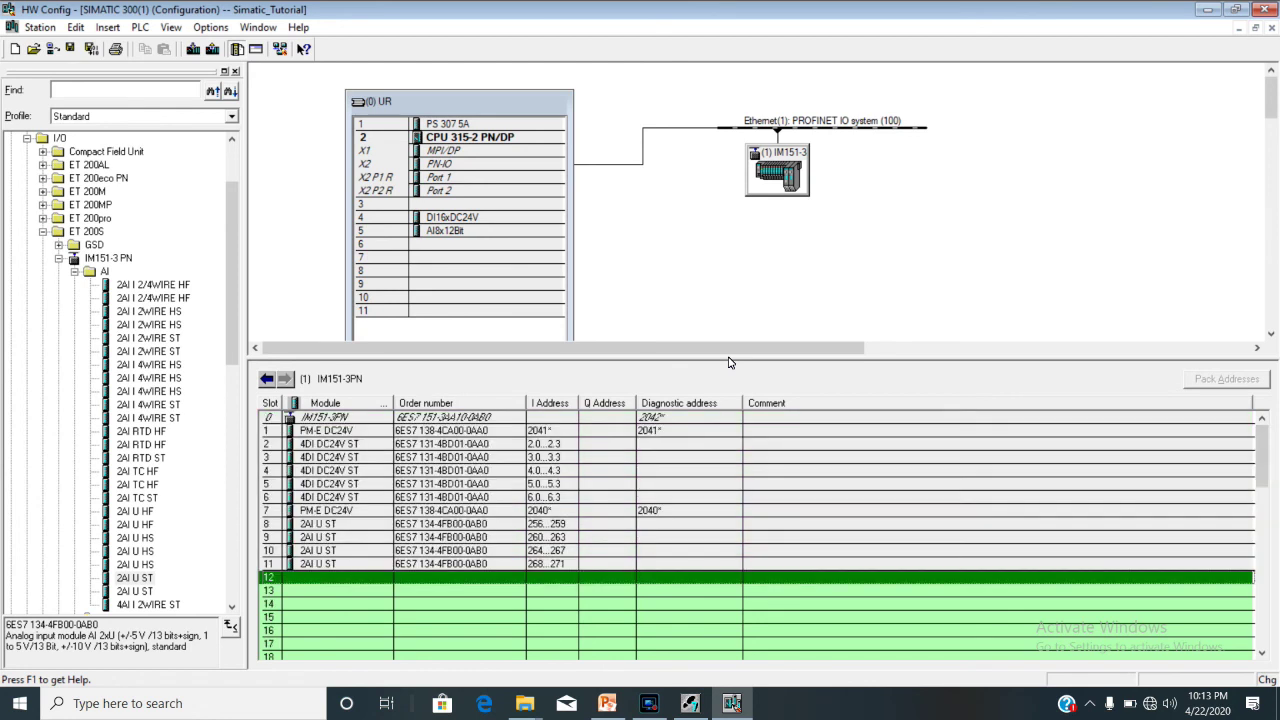
click(729, 357)
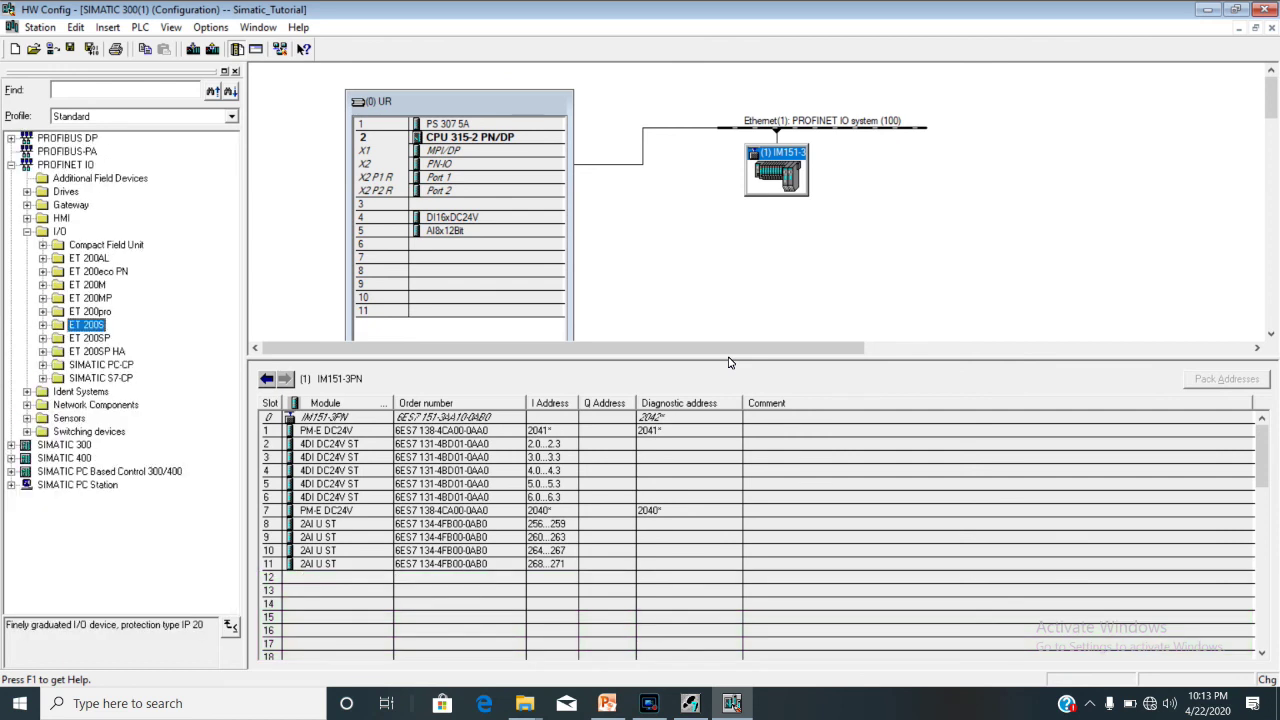
key(Left)
key(Left)
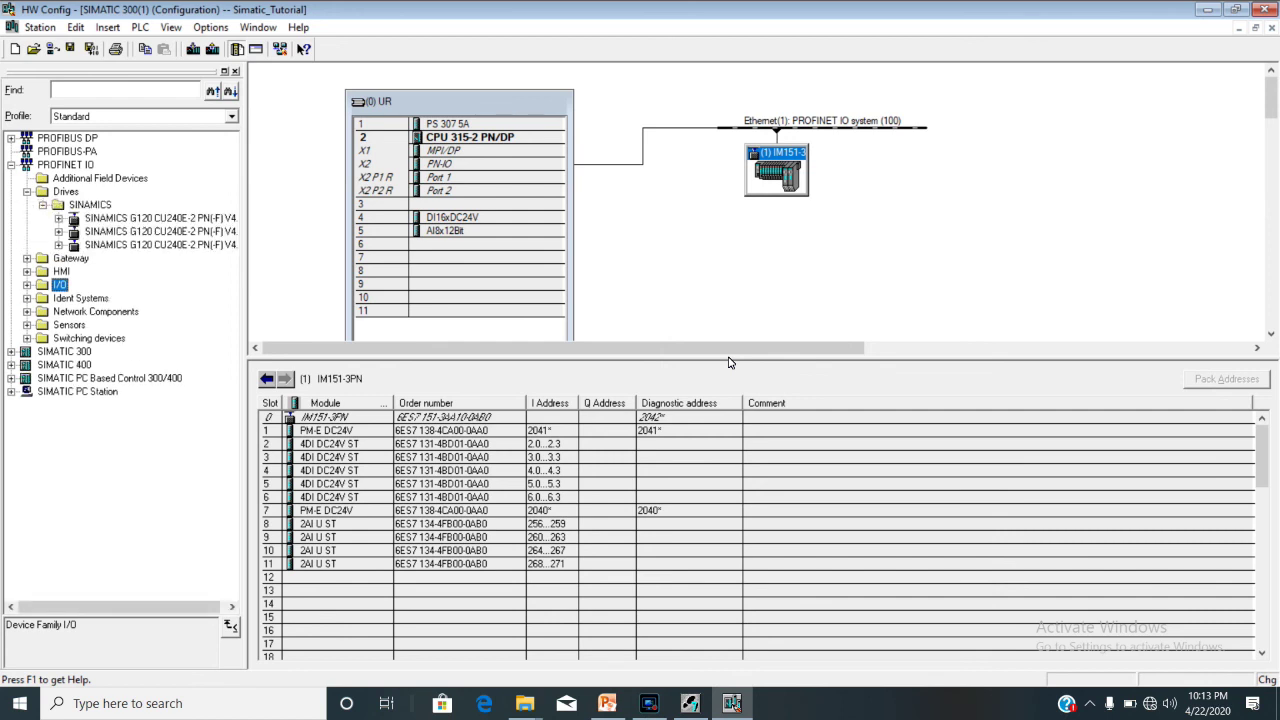
key(Up)
key(Up)
key(Up)
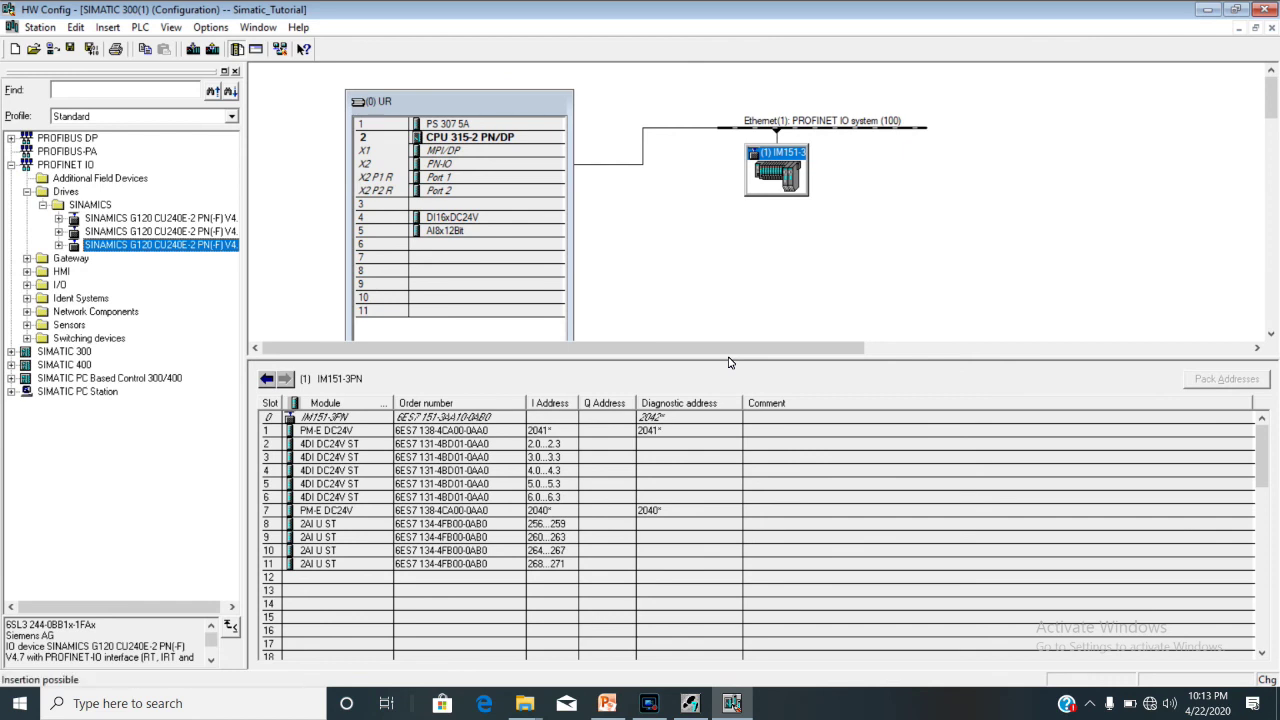
key(Return)
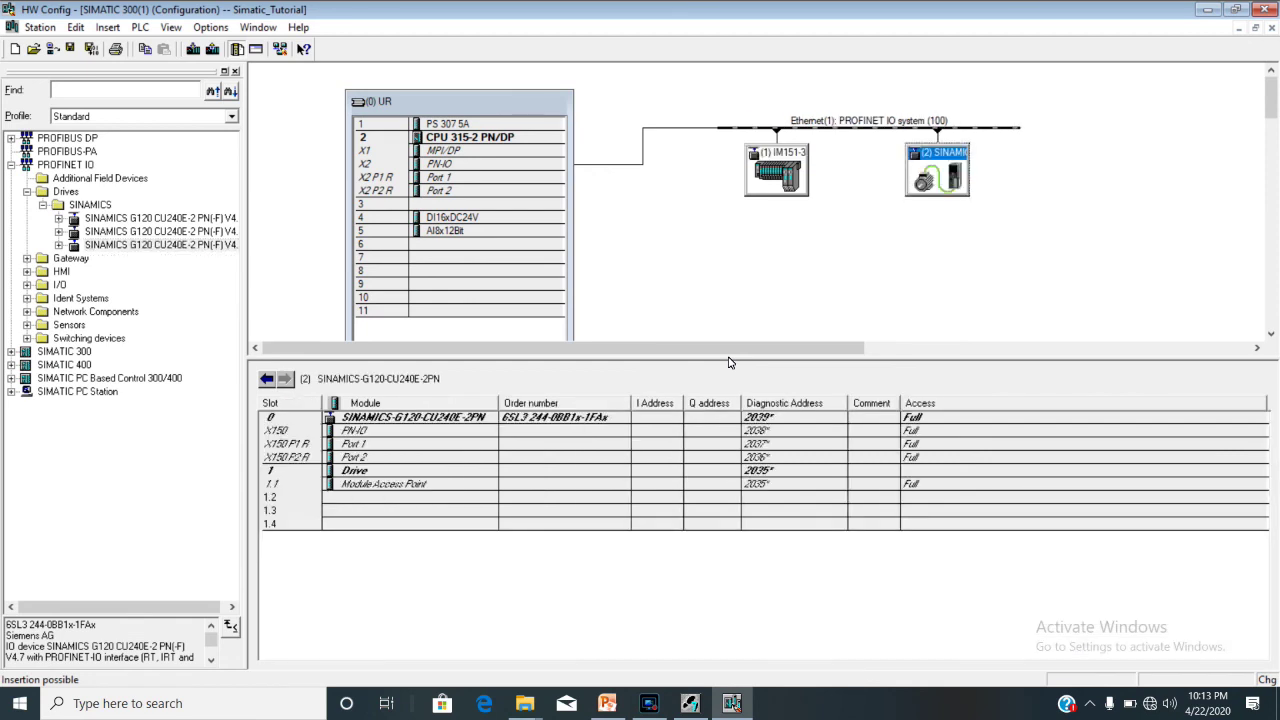
key(alt+Return)
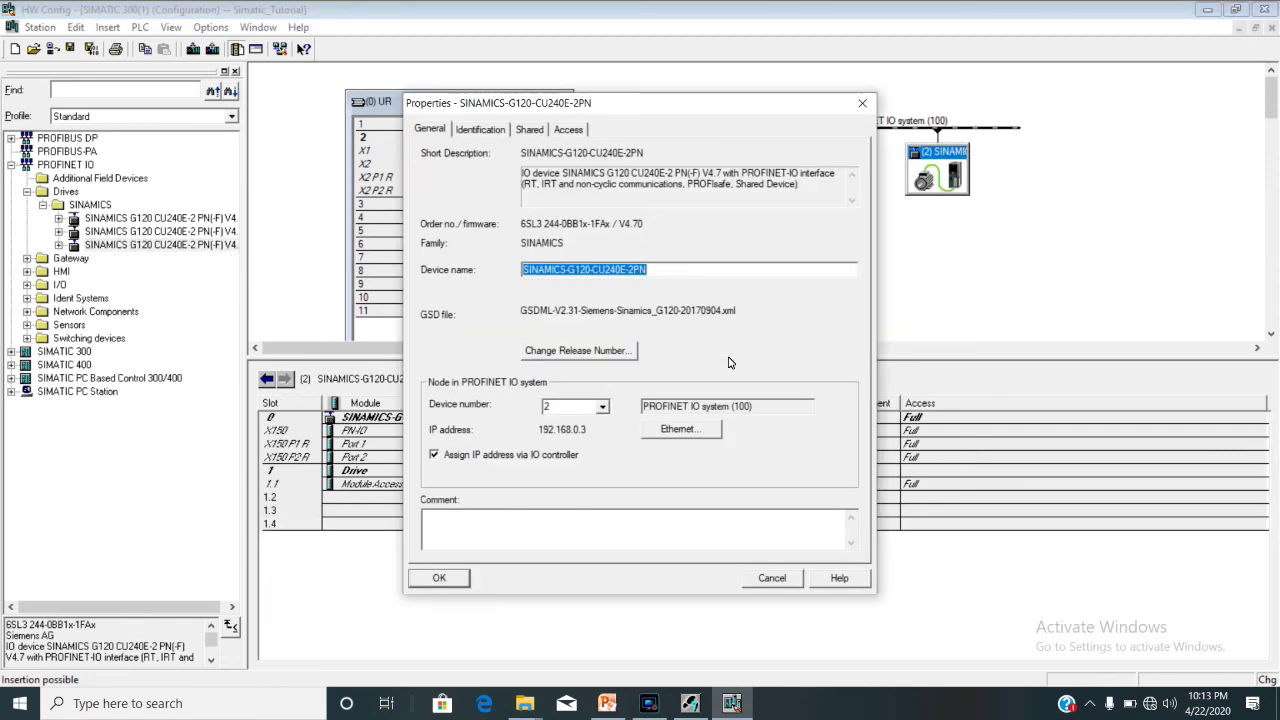
key(Escape)
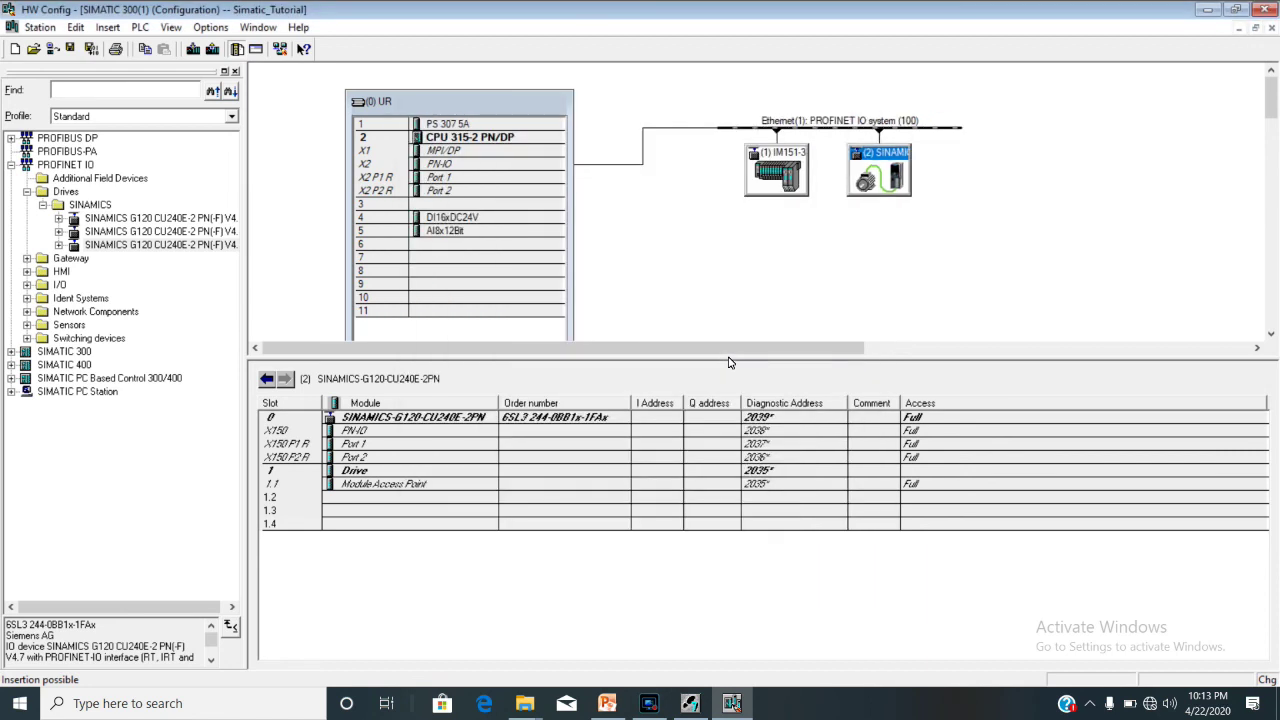
Step: Save and compile the station's hardware configuration, close HW Config and return to SIMATIC Manager
key(ctrl+k)
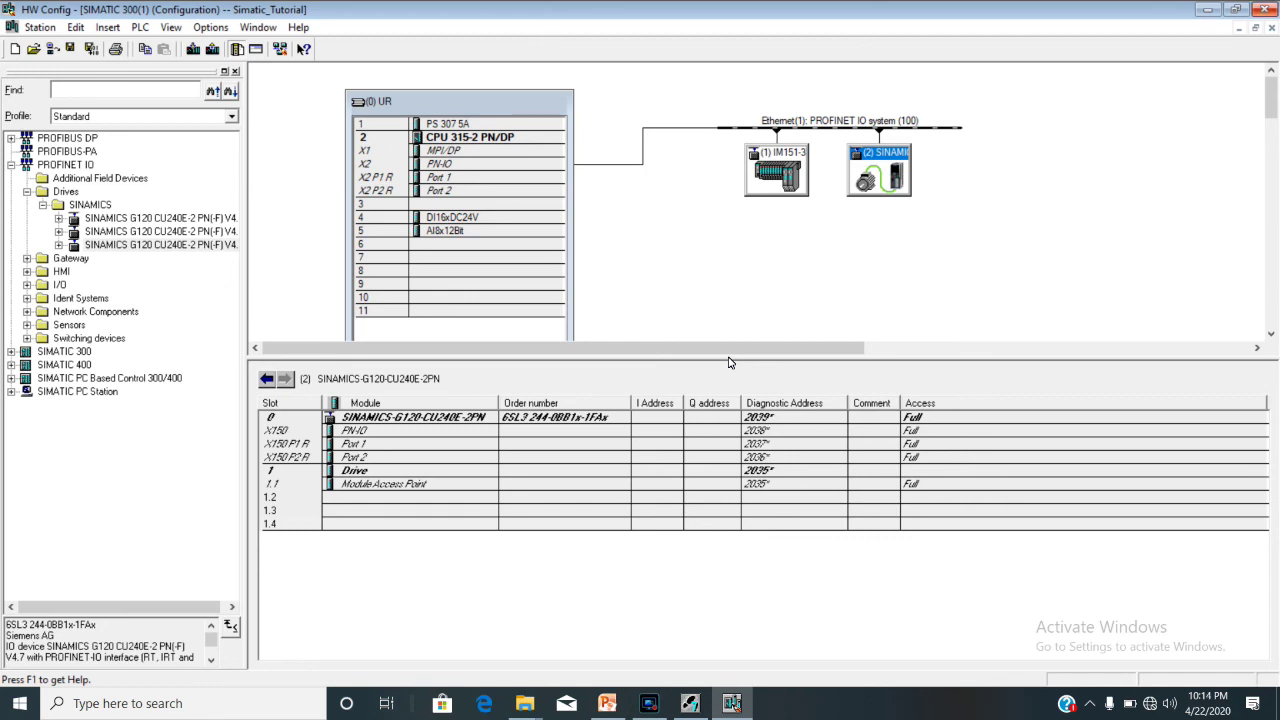
key(alt+F4)
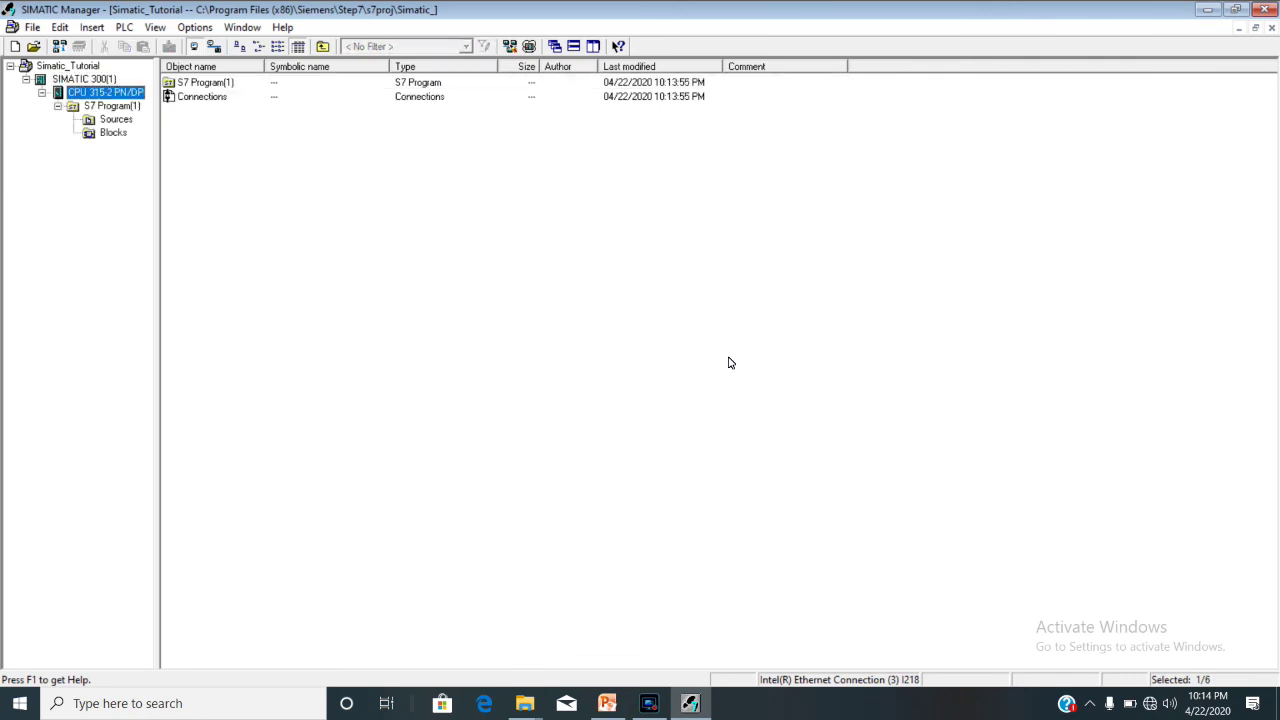
Step: Open the Blocks folder of S7 Program(1) and examine its System data and OB1 entries
key(Down)
key(Down)
key(Down)
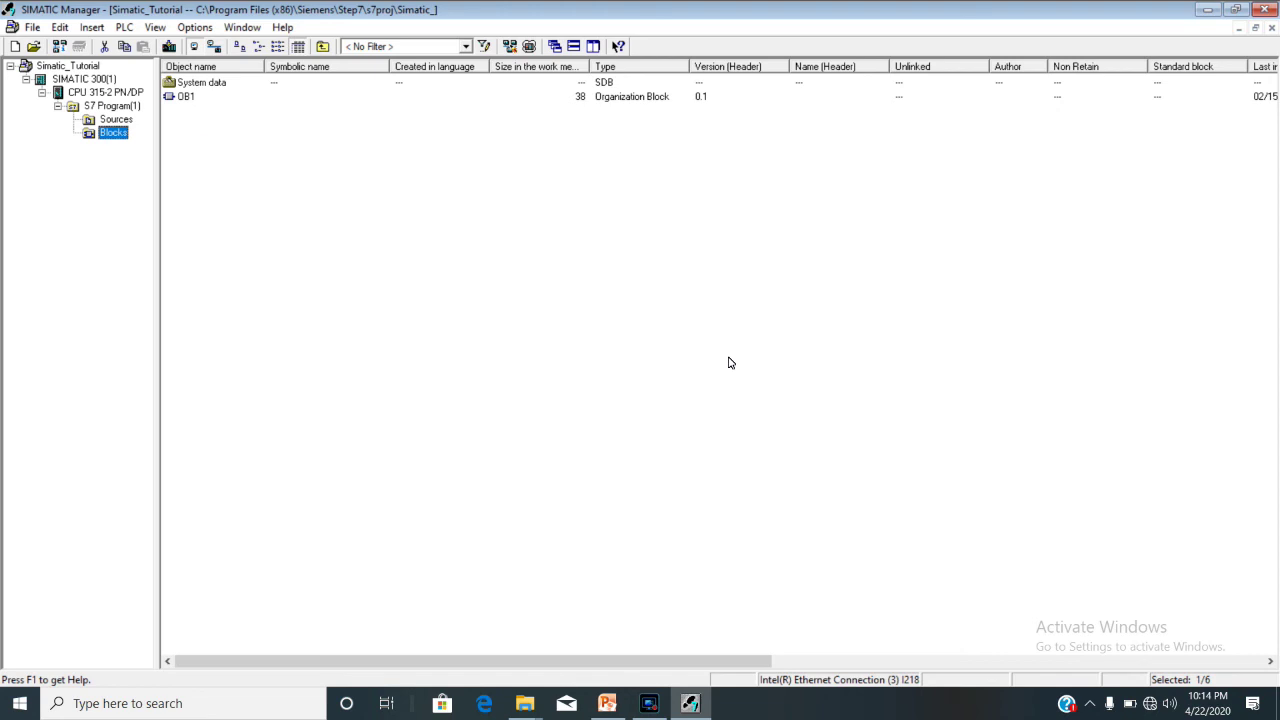
key(Tab)
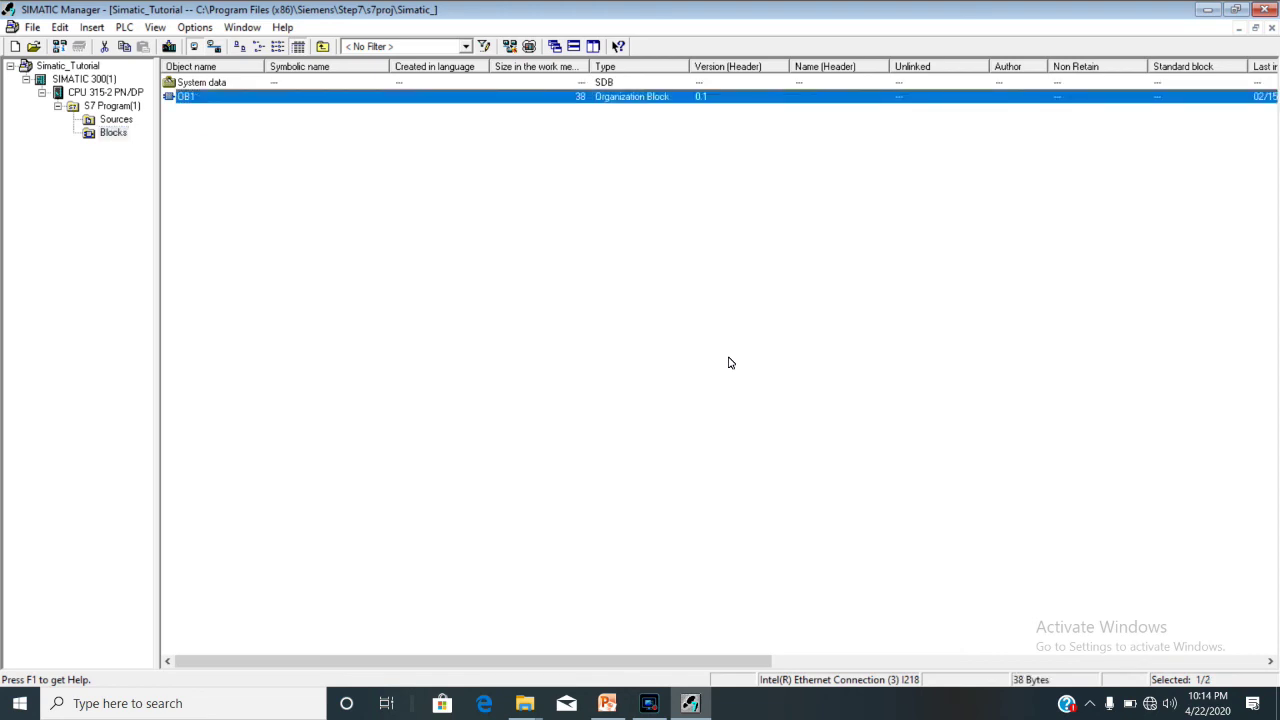
click(729, 363)
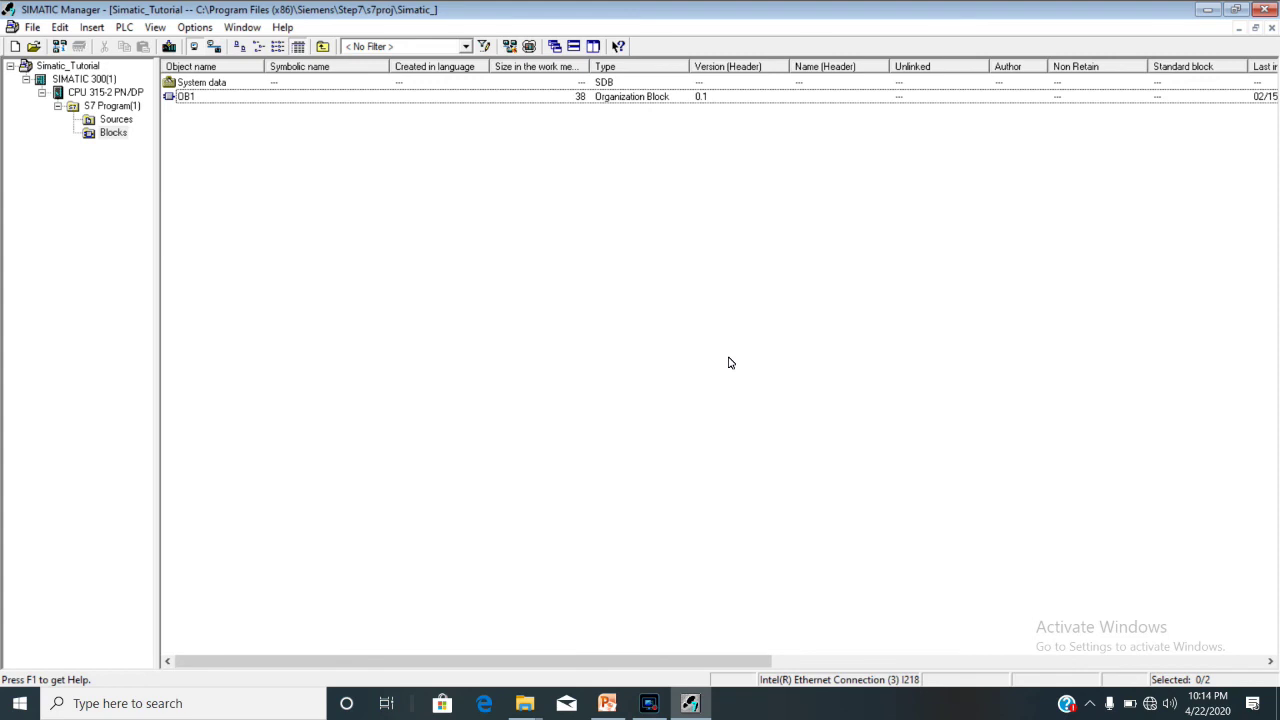
key(Up)
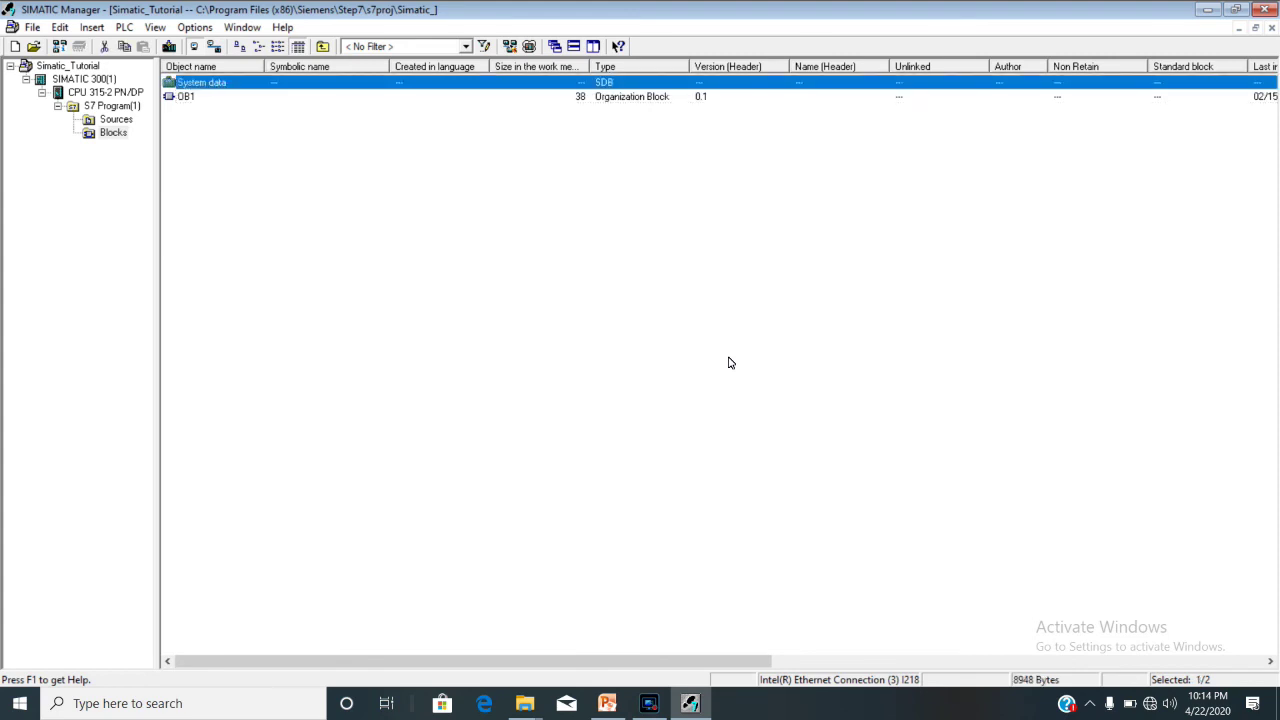
key(Down)
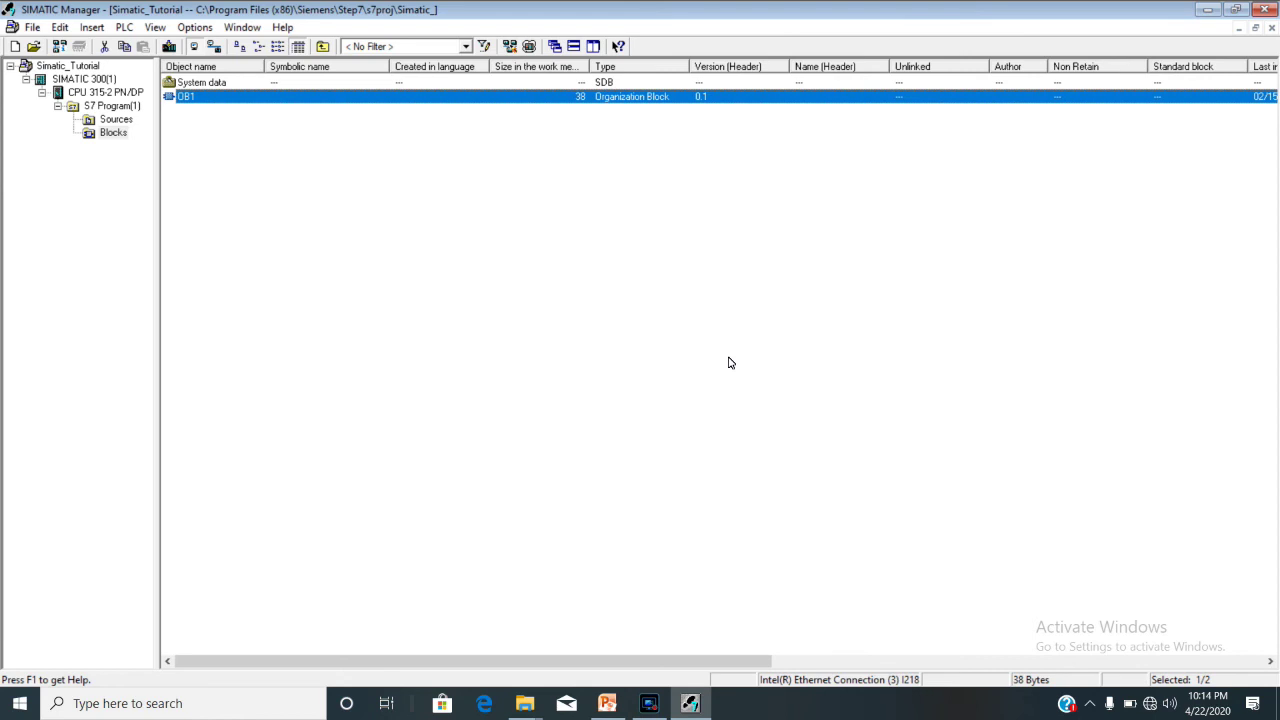
click(729, 363)
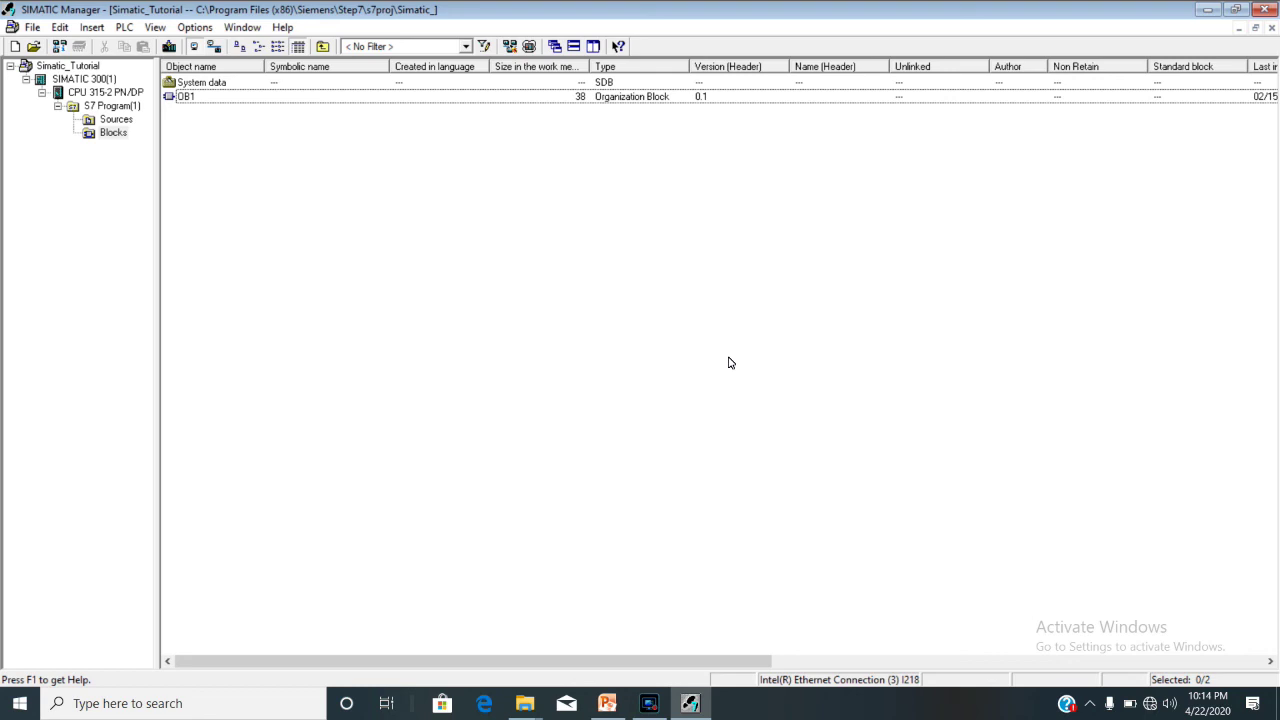
Step: Go back up the project tree and show the contents of the SIMATIC 300(1) station
key(Tab)
key(Up)
key(Up)
key(Up)
key(Up)
key(Up)
key(Down)
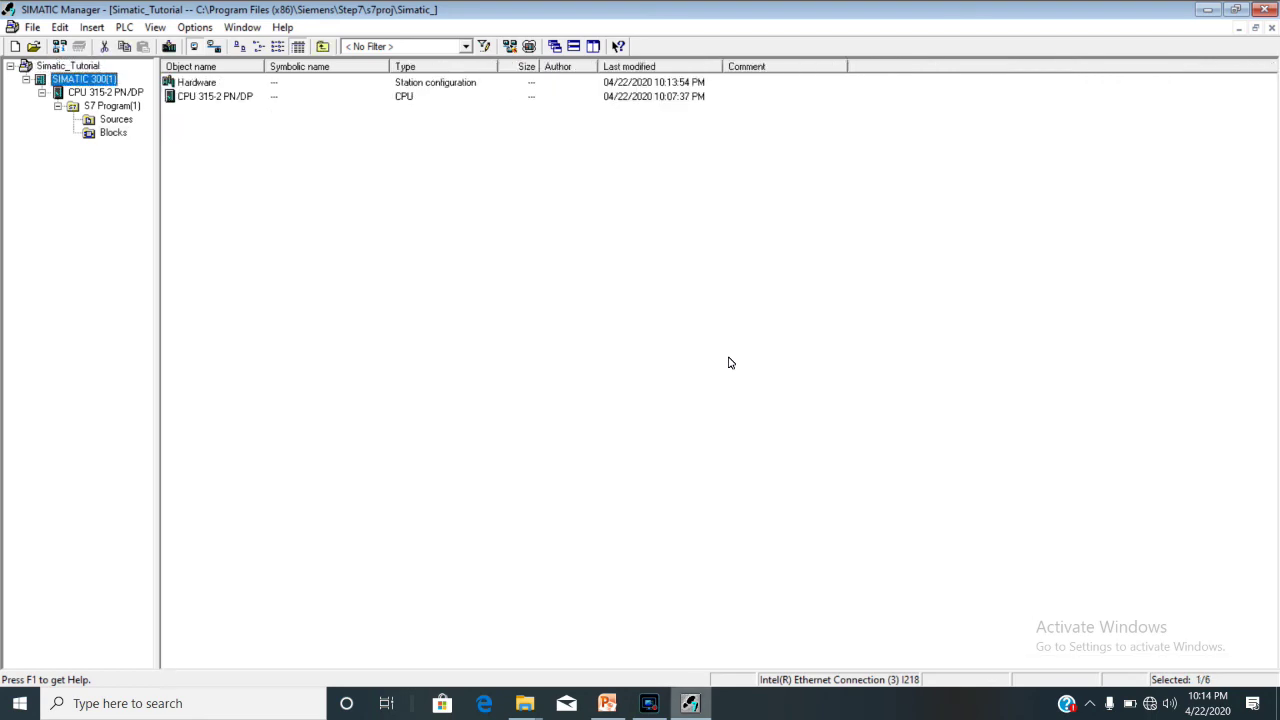